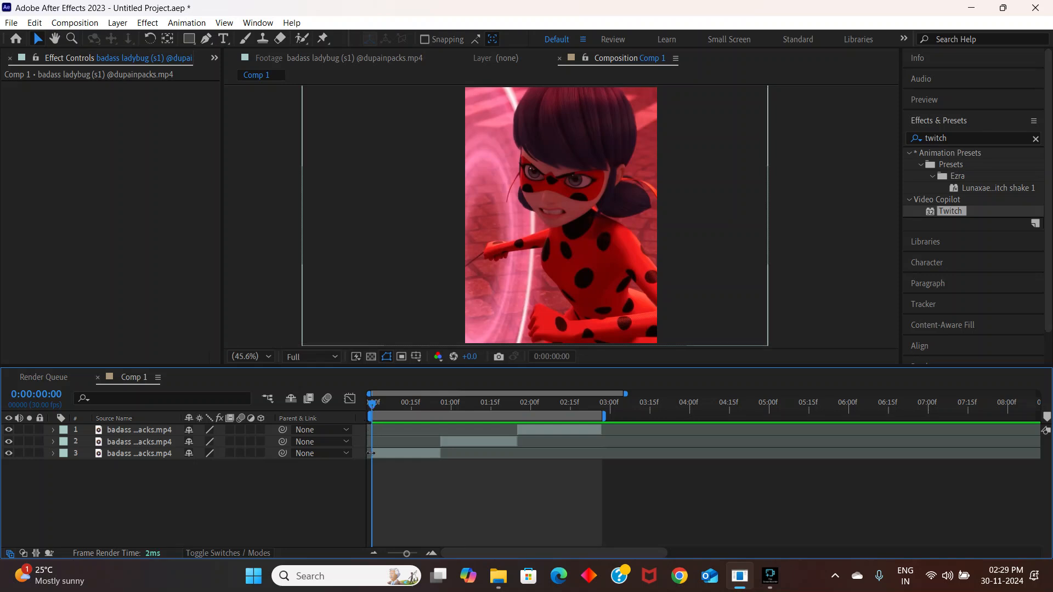
Step: Select the clip in layer 3 and search the effects for "twixtor"
scroll(405, 449, up, 2)
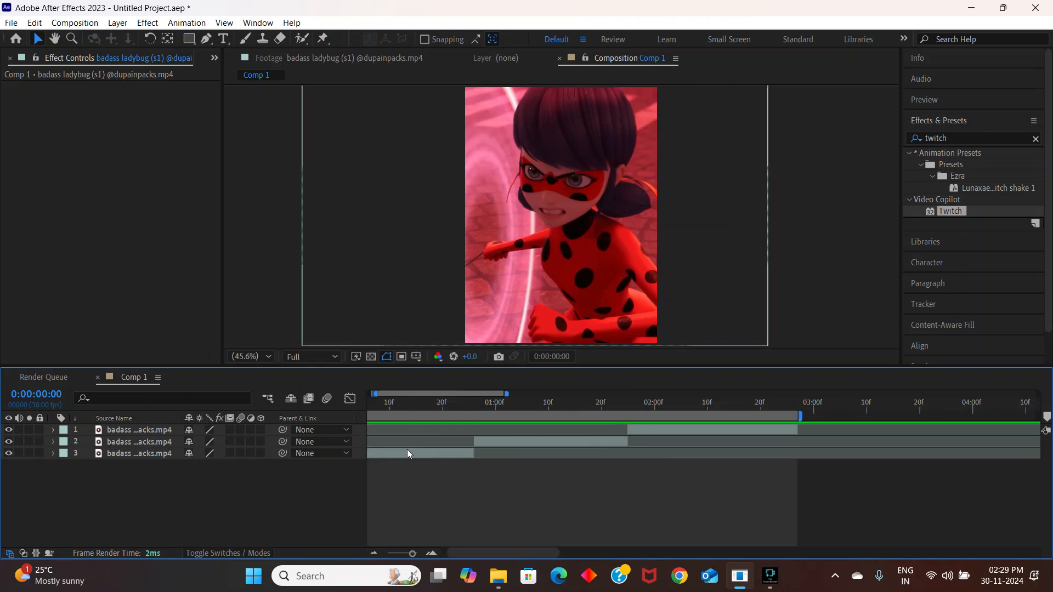
drag(499, 555, 433, 554)
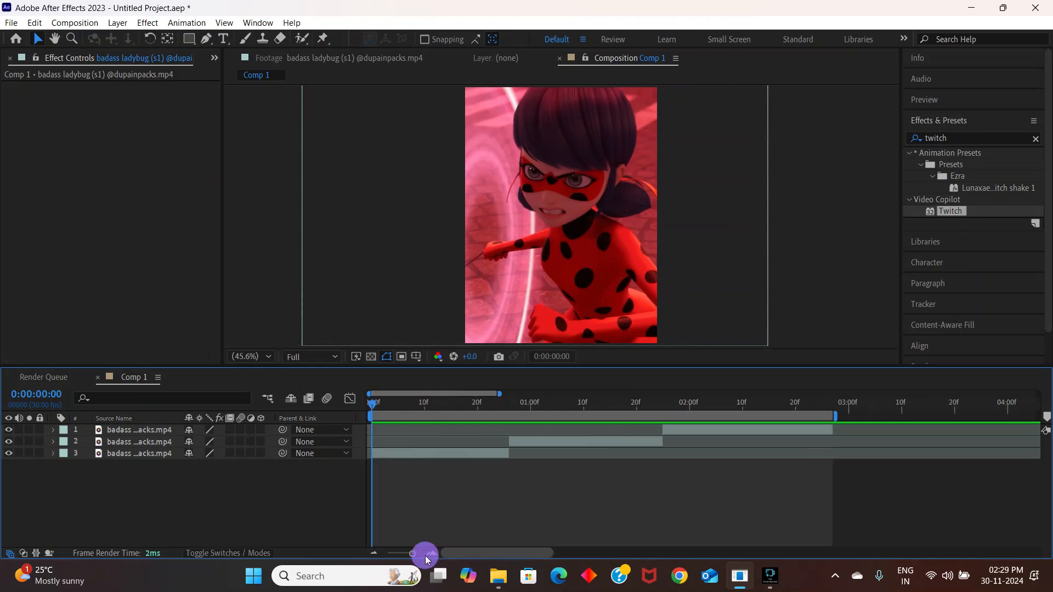
click(413, 453)
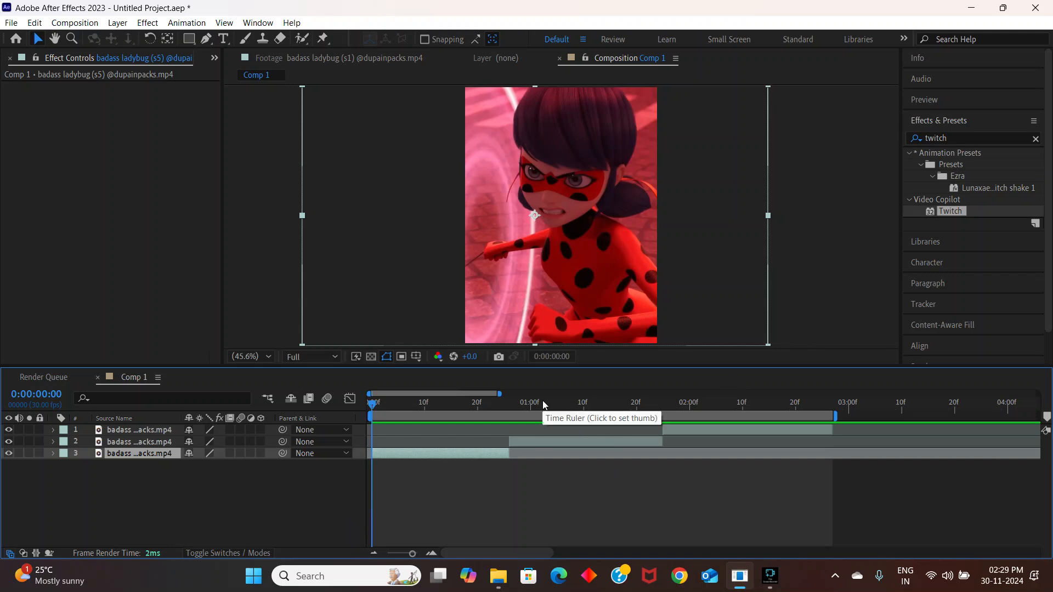
drag(543, 402, 274, 455)
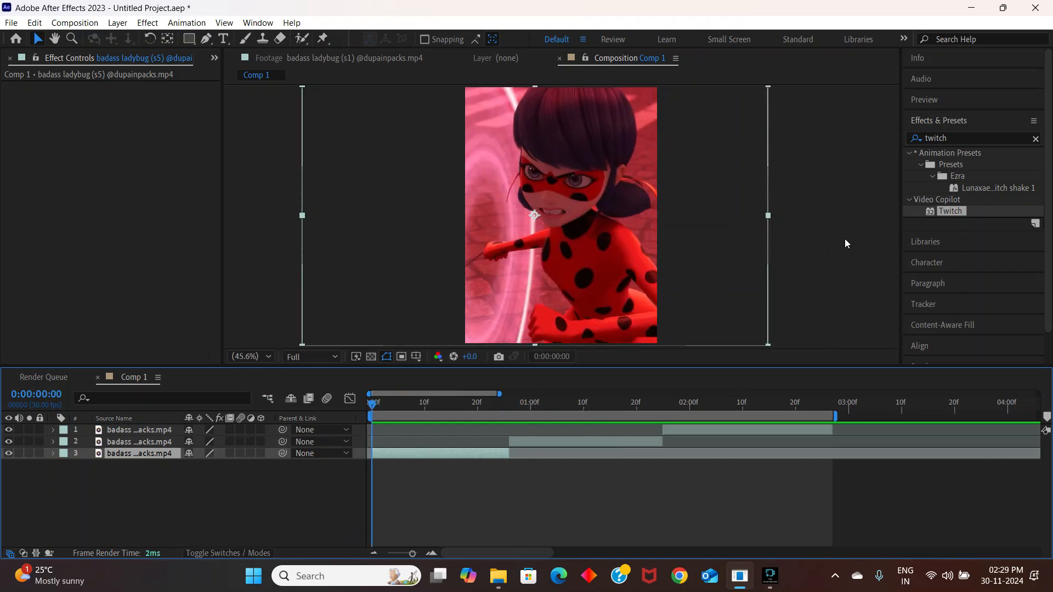
click(924, 143)
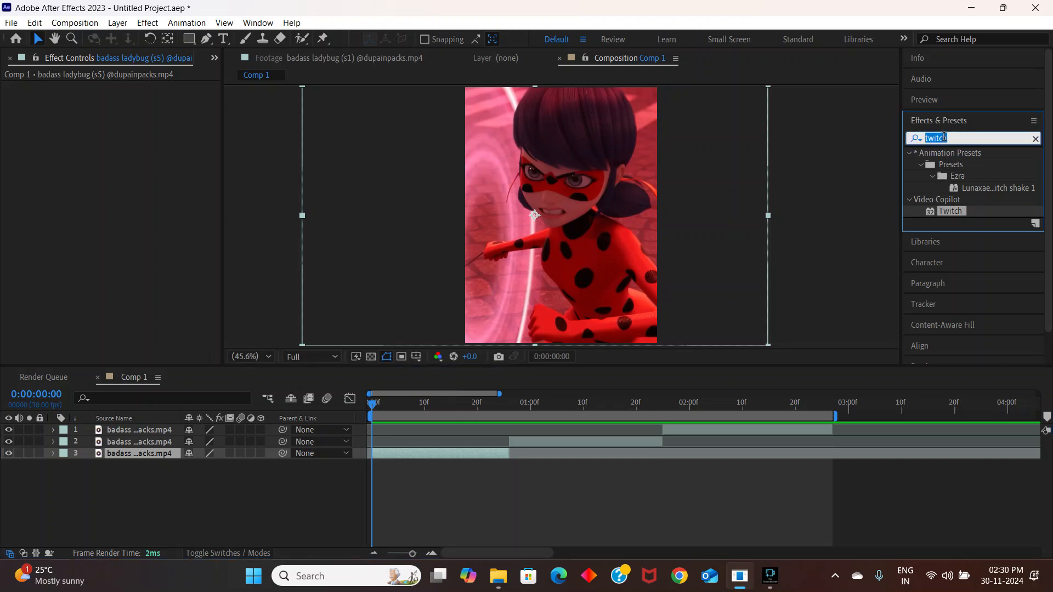
text(twixtor)
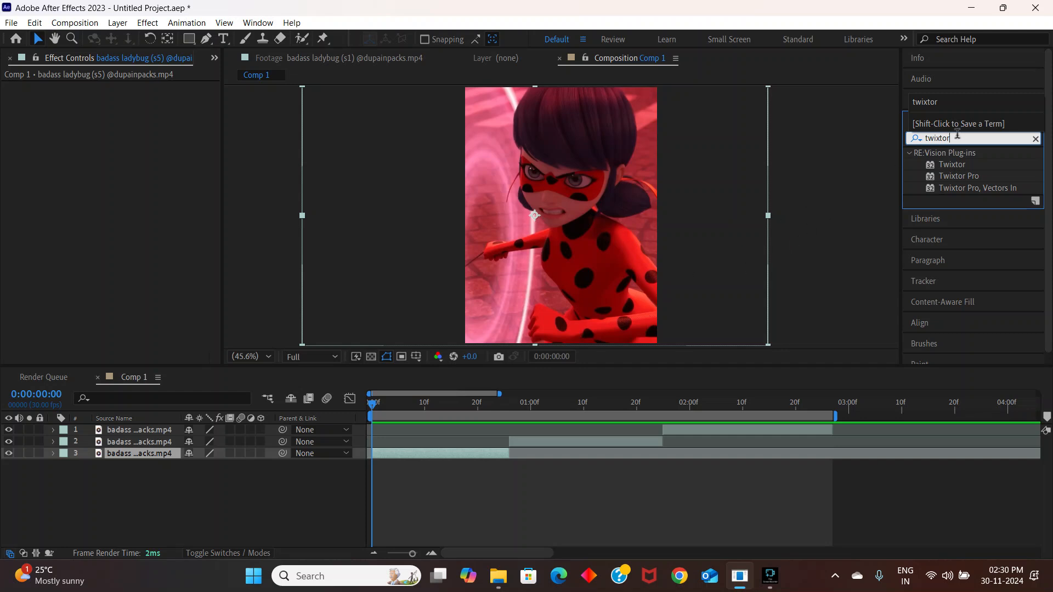
Step: Enable motion blur and frame blending for all three clip layers
drag(240, 431, 241, 453)
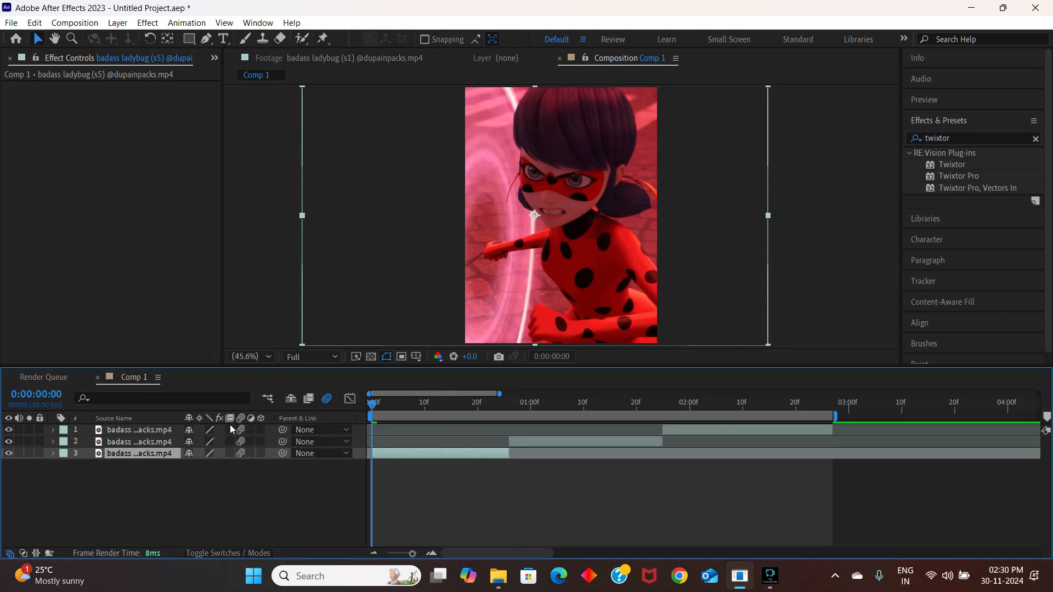
drag(230, 430, 230, 442)
click(230, 453)
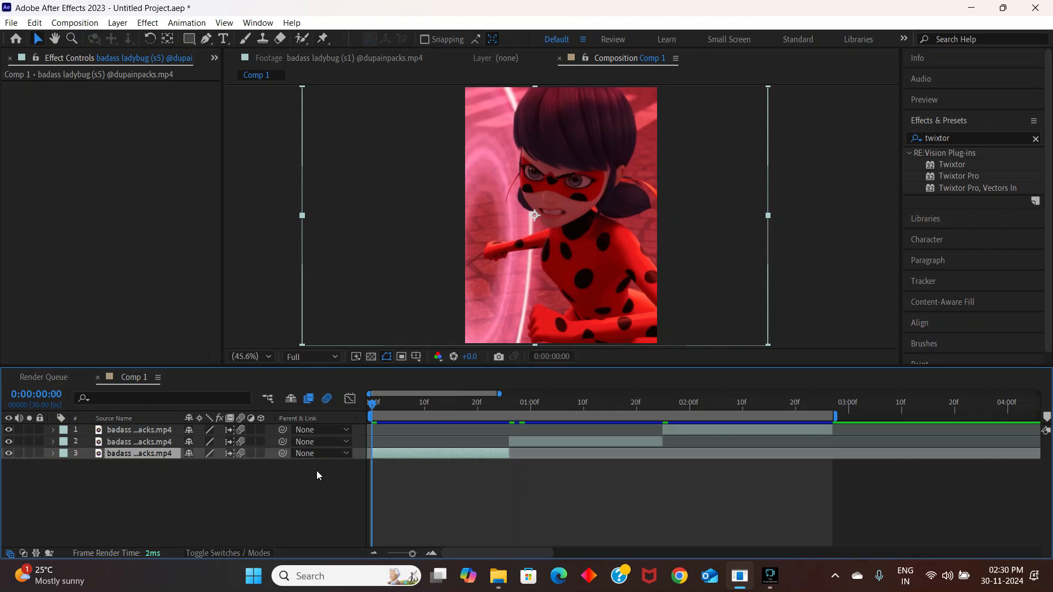
Step: Apply the Twixtor effect to the clip in layer 3
click(264, 509)
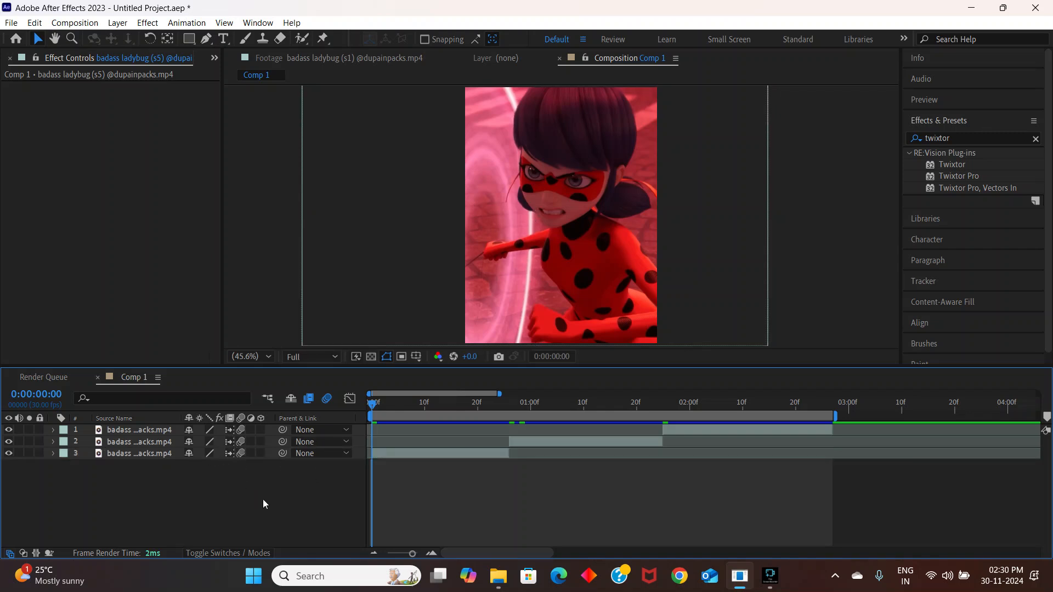
click(272, 499)
click(393, 454)
click(374, 403)
drag(373, 404, 374, 448)
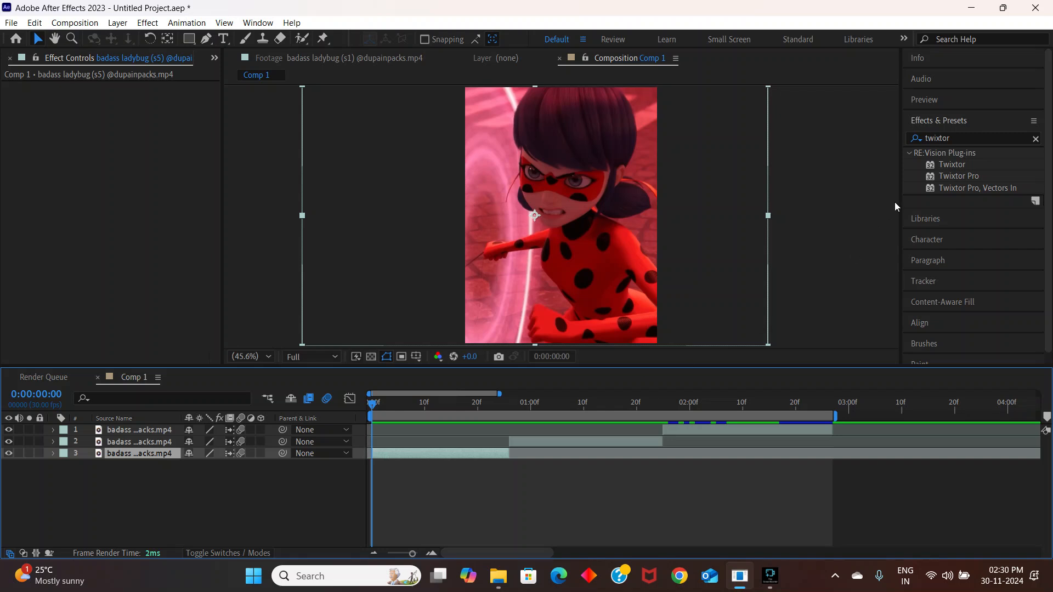
mouse_move(954, 165)
mouse_down()
mouse_move(924, 165)
mouse_move(423, 449)
mouse_up()
Step: Shorten the work area so it ends where the layer 3 clip ends
click(838, 415)
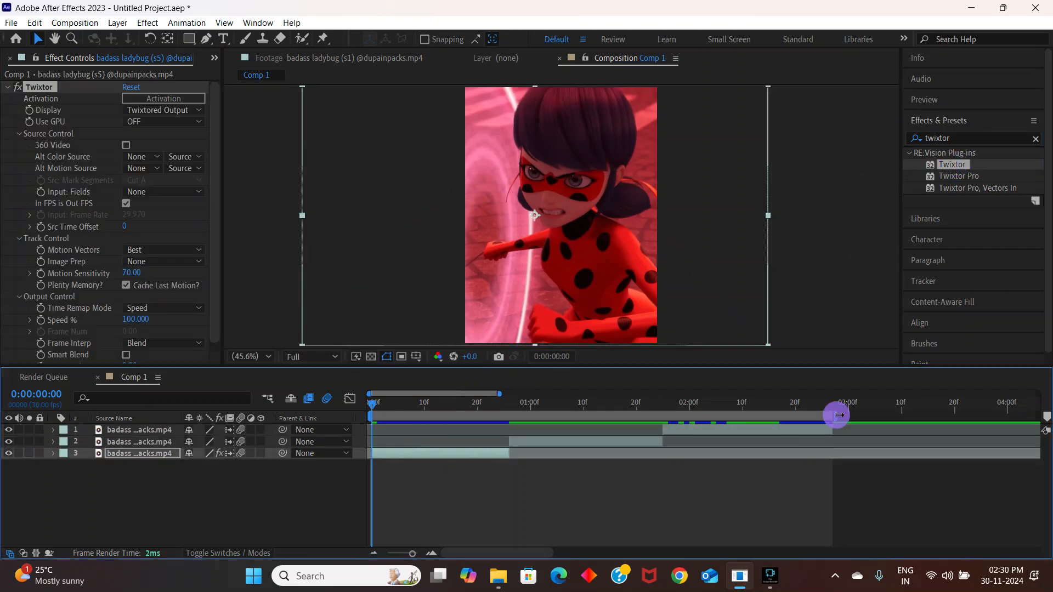
drag(839, 415, 498, 463)
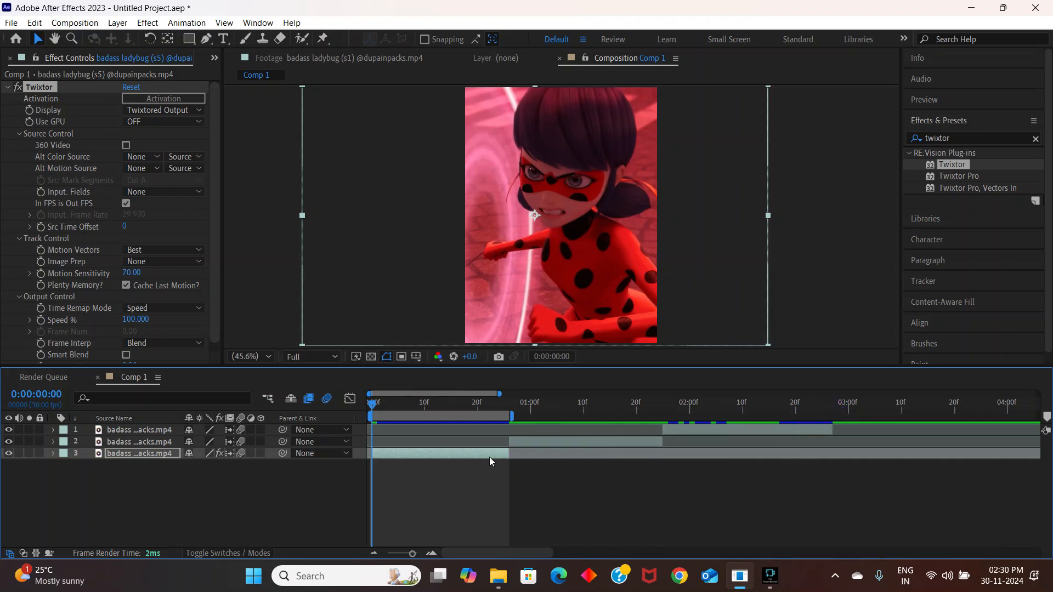
scroll(443, 465, up, 2)
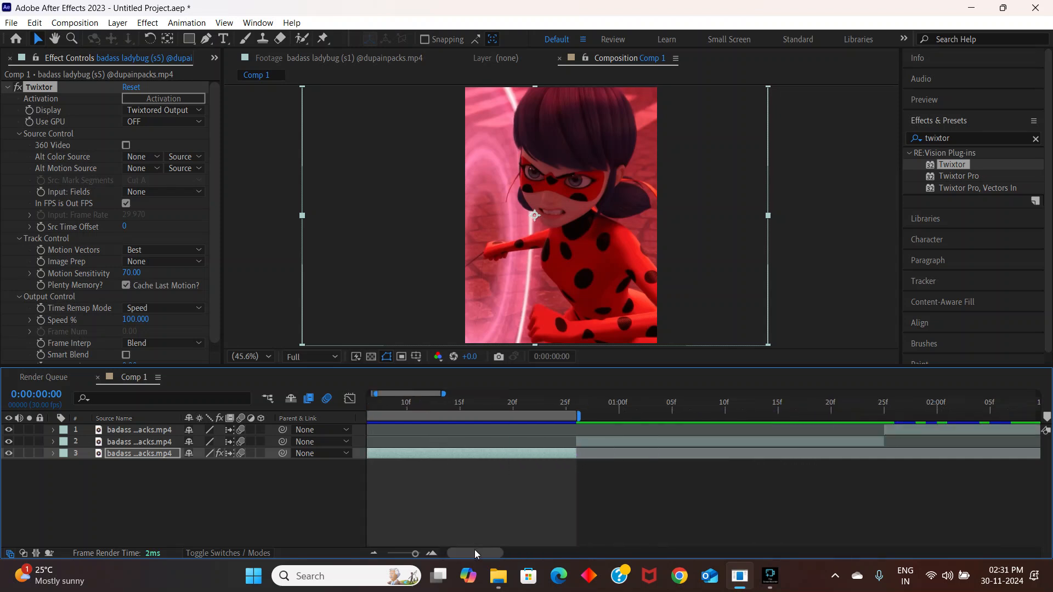
drag(475, 549, 364, 558)
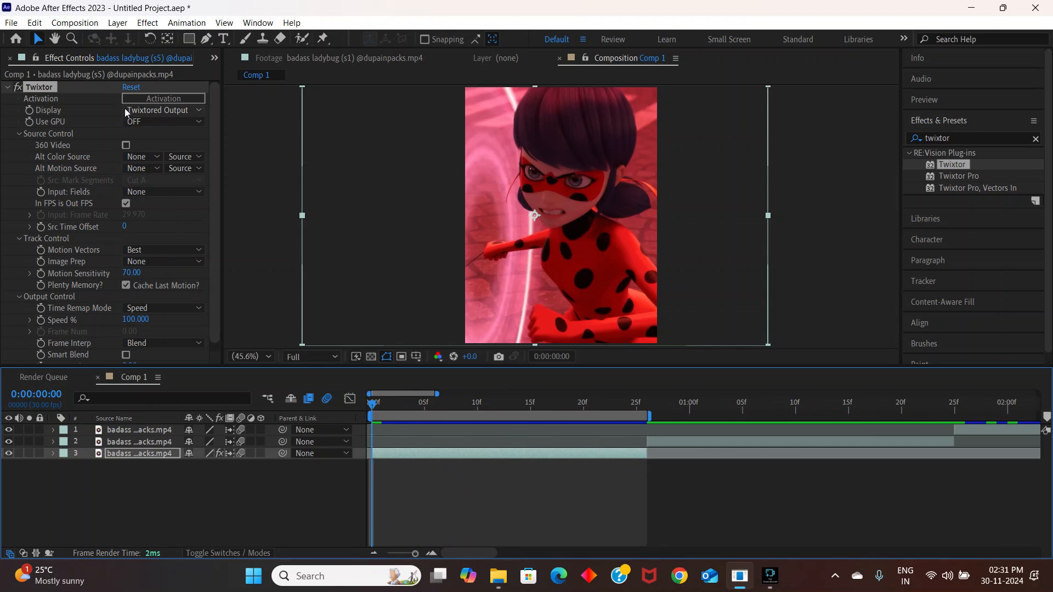
Step: Set Twixtor's Motion Sensitivity to 100
scroll(104, 176, down, 1)
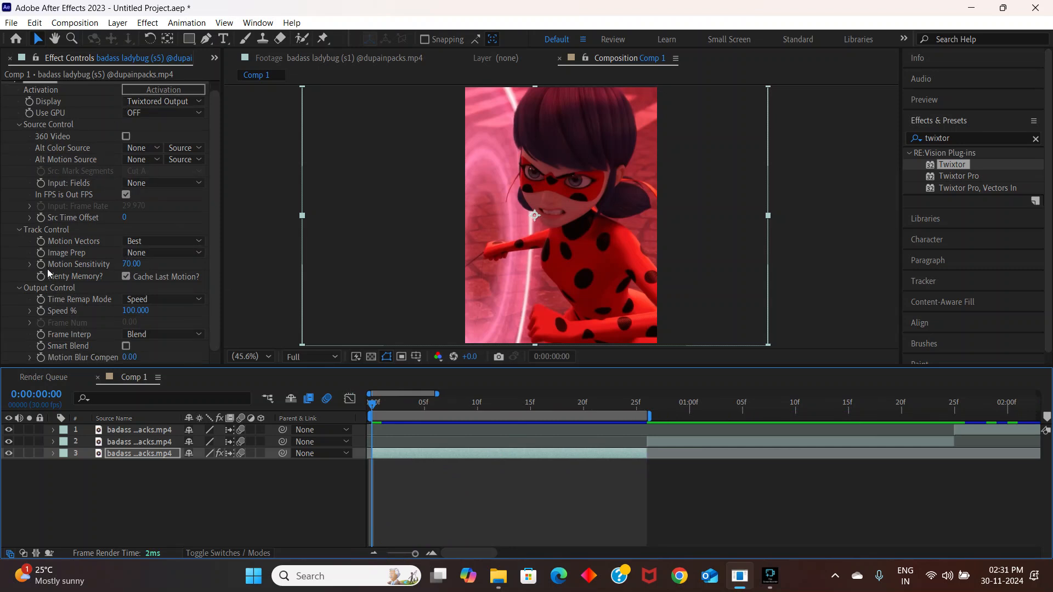
click(130, 264)
text(1)
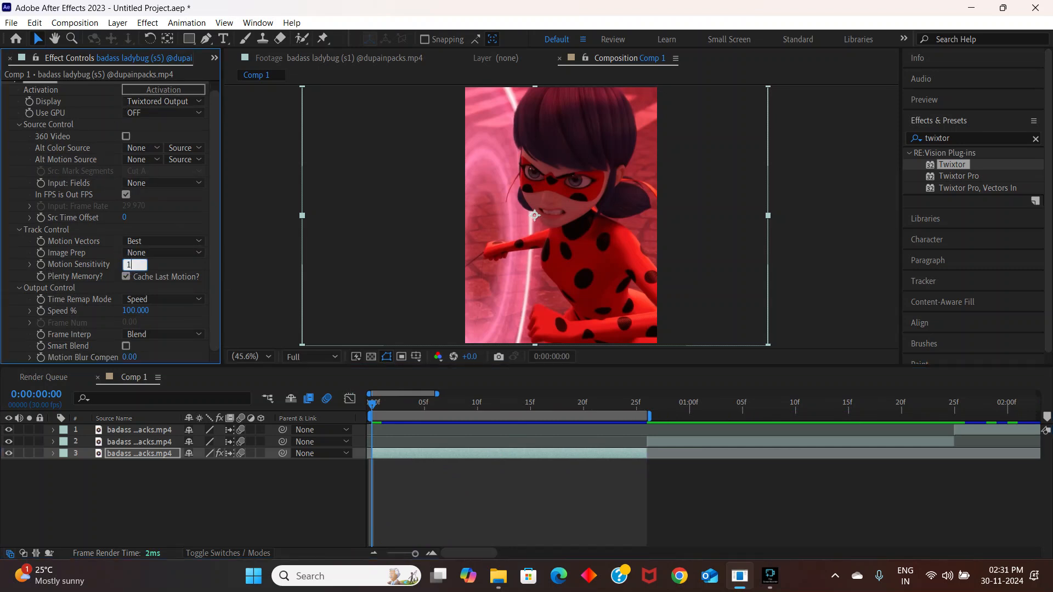
text(00)
key(Return)
Step: Keyframe Twixtor's Speed % at 100 at the clip's start and reveal layer 3's keyframes in the timeline
click(393, 453)
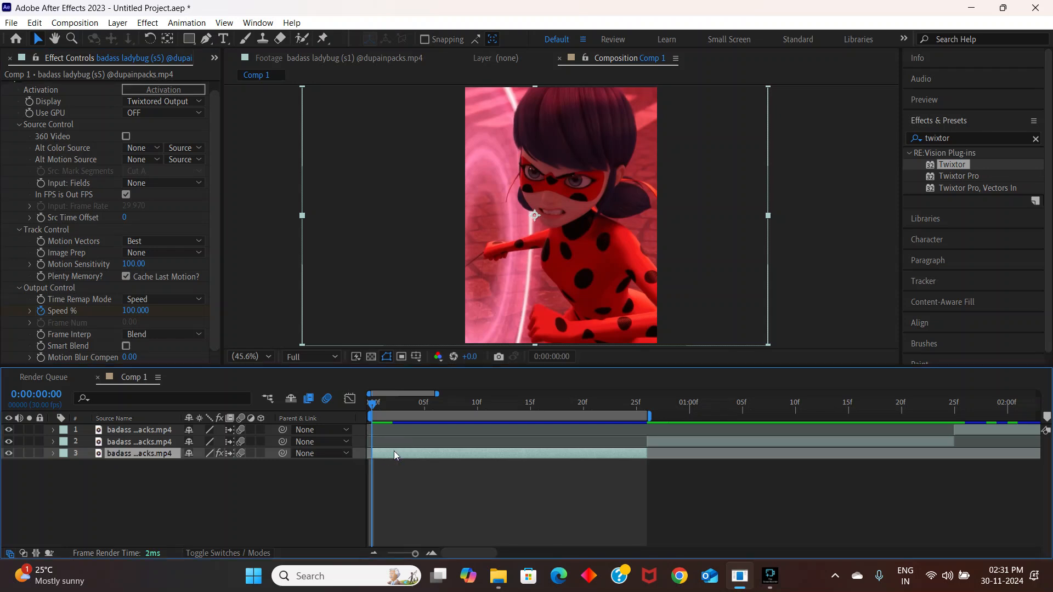
key(u)
drag(405, 471, 375, 485)
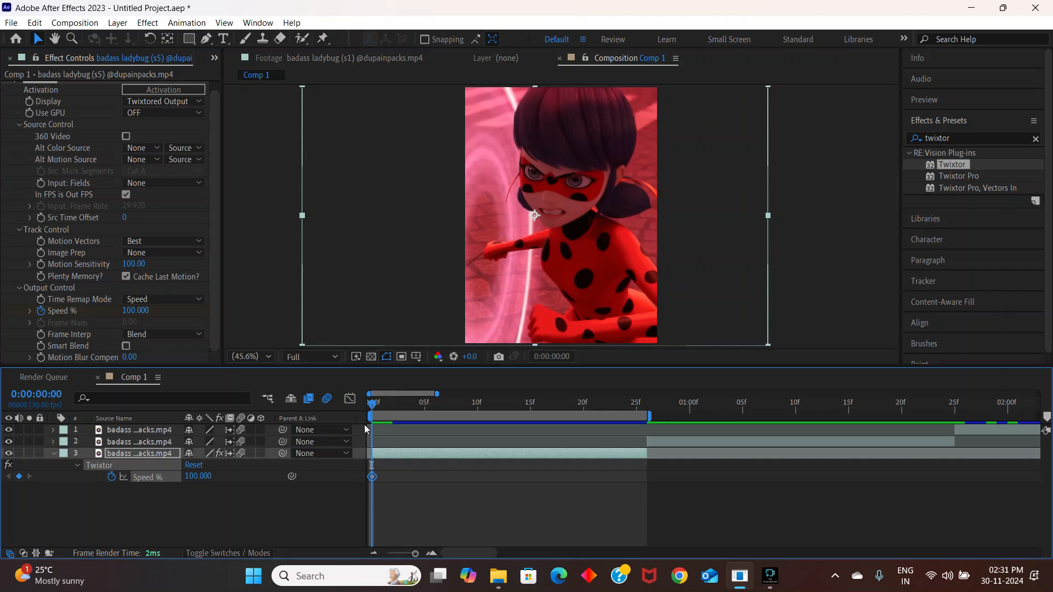
Step: Add a Speed % keyframe of 200 at frame 1 of the layer 3 clip
scroll(419, 520, up, 1)
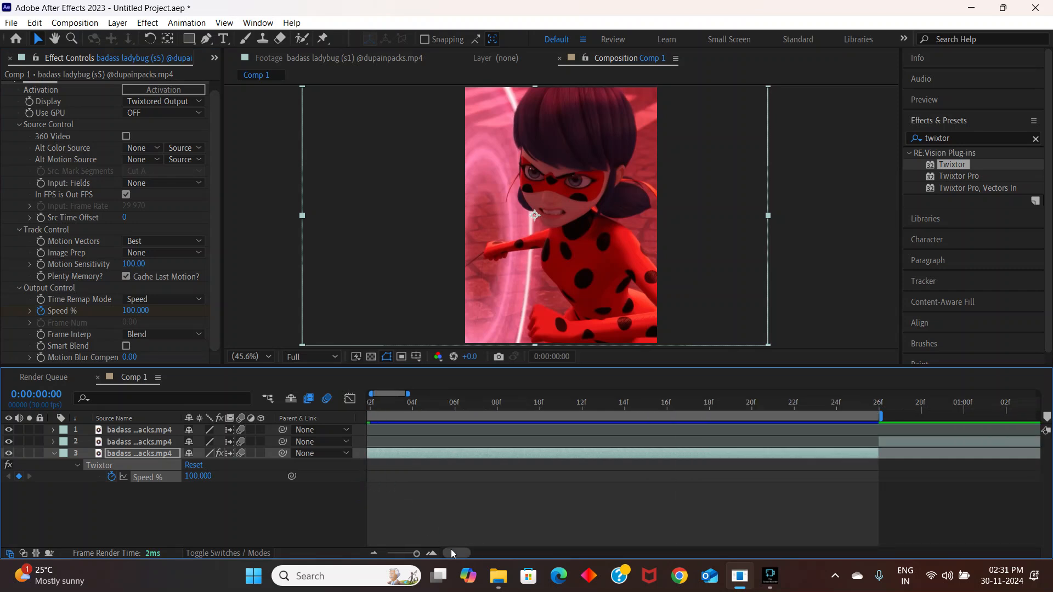
scroll(451, 548, left, 2)
click(374, 404)
drag(374, 404, 392, 407)
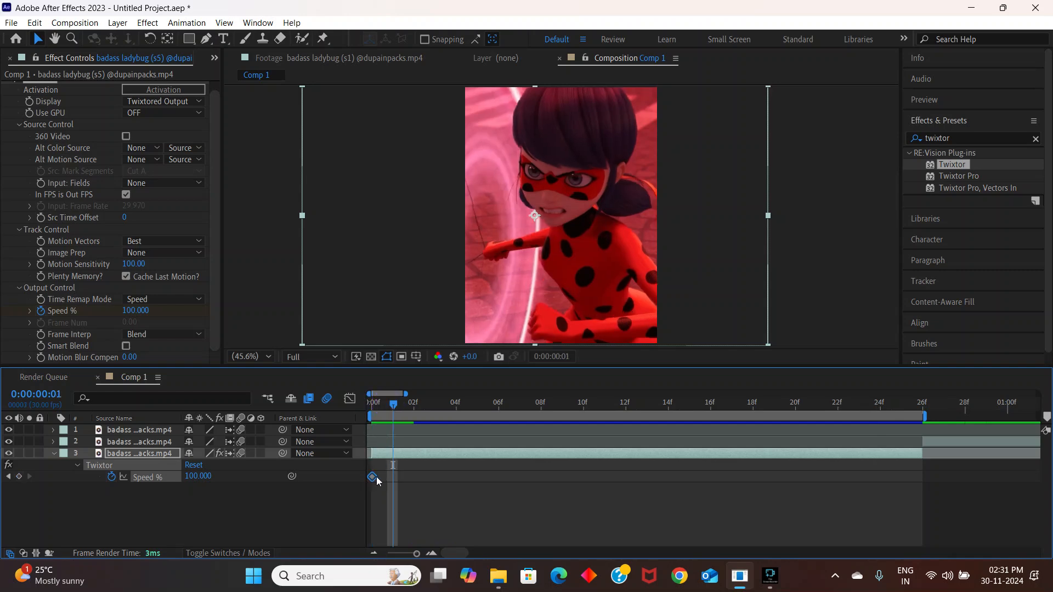
click(135, 311)
text(200)
key(Return)
Step: Add a Speed % keyframe of 40 in the middle of the clip, at frame 13
drag(401, 406, 639, 446)
click(135, 311)
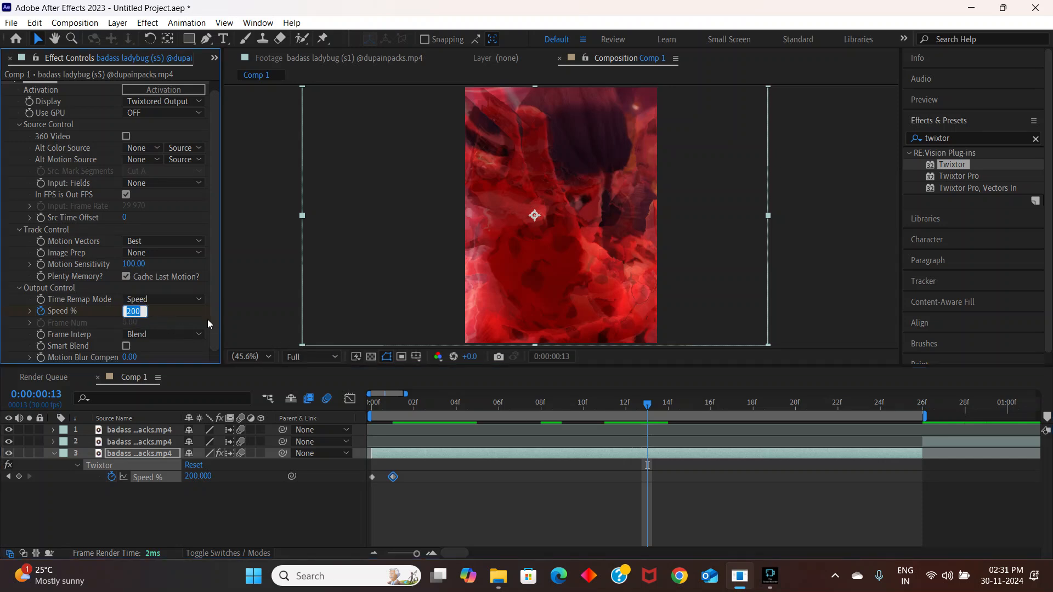
text(40)
key(Return)
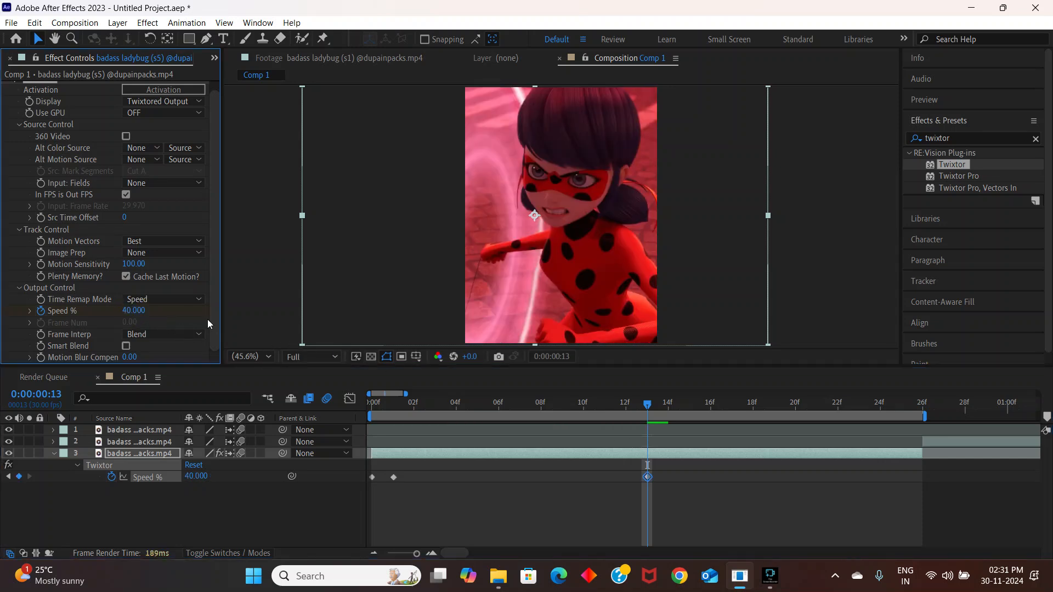
Step: Add a Speed % keyframe of 200 at the clip's end, at frame 26
drag(658, 404, 928, 477)
click(133, 310)
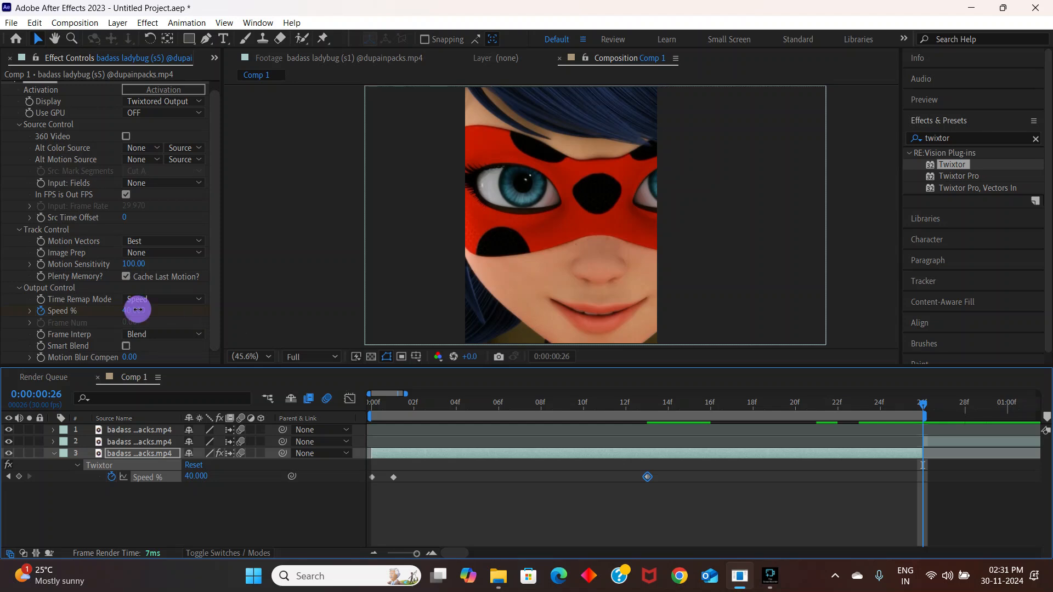
text(200)
key(Return)
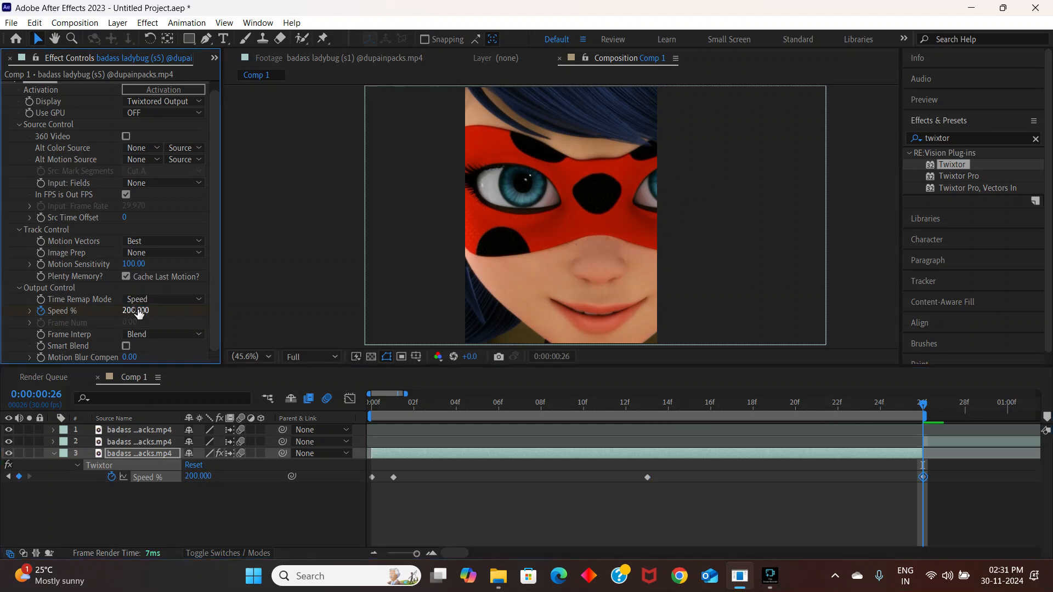
Step: Apply Easy Ease to all four Speed % keyframes of the layer 3 clip
drag(938, 472, 339, 506)
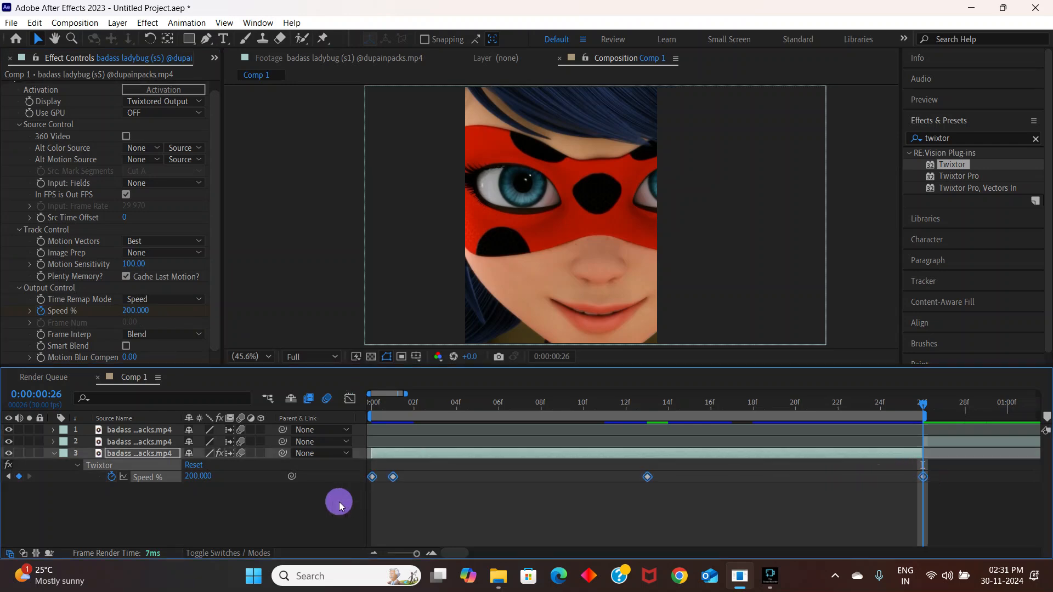
right_click(648, 478)
mouse_move(706, 467)
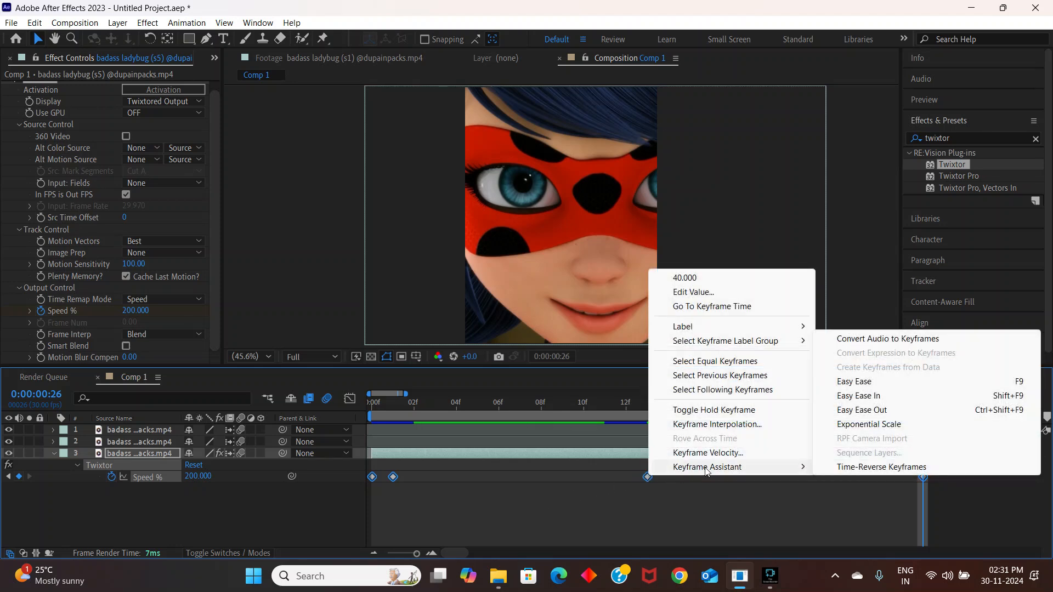
click(875, 383)
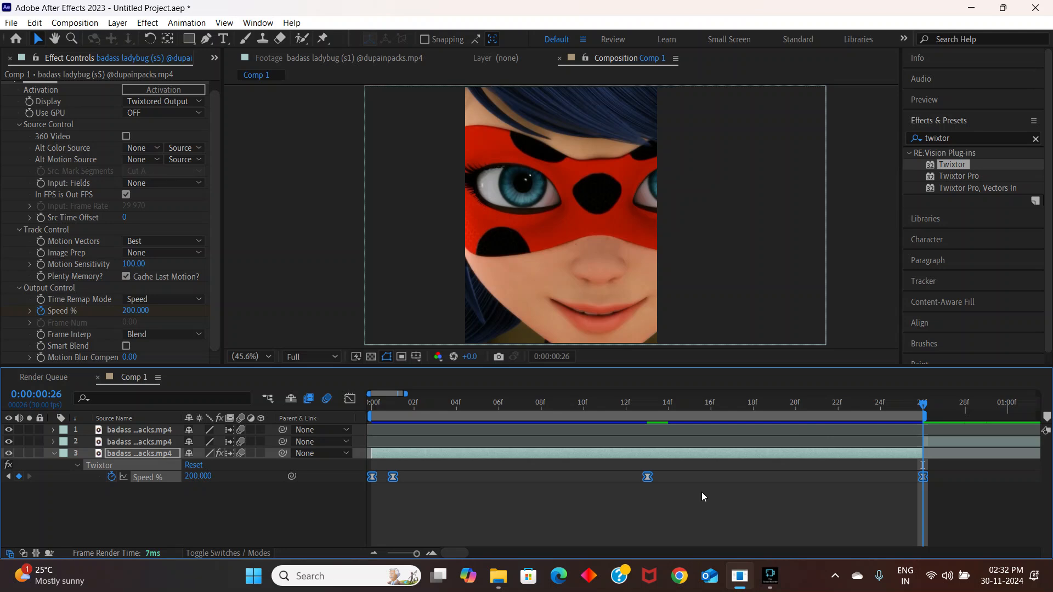
key(ctrl+z)
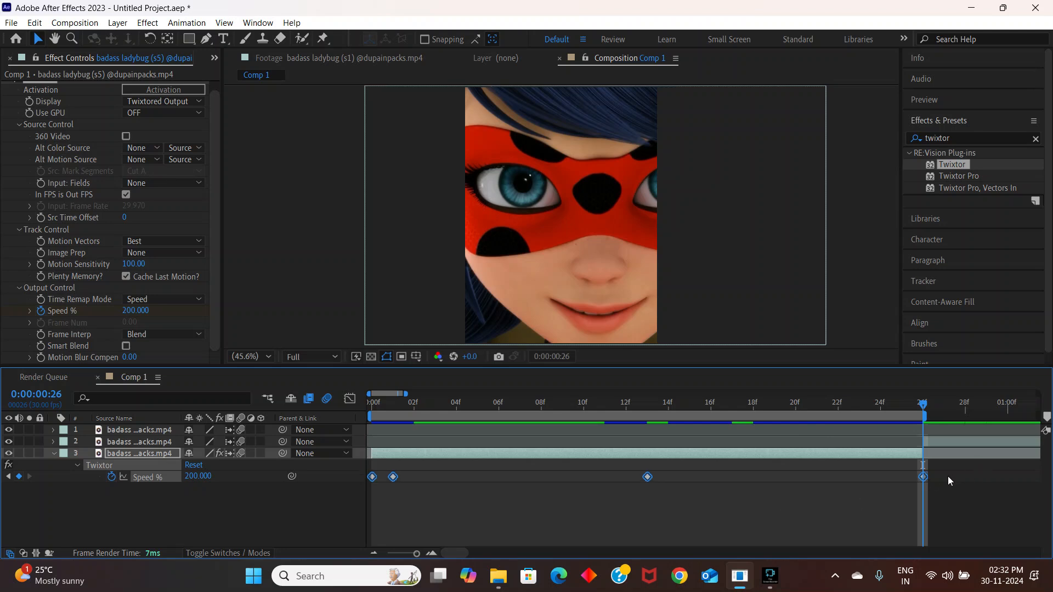
key(ctrl+shift+z)
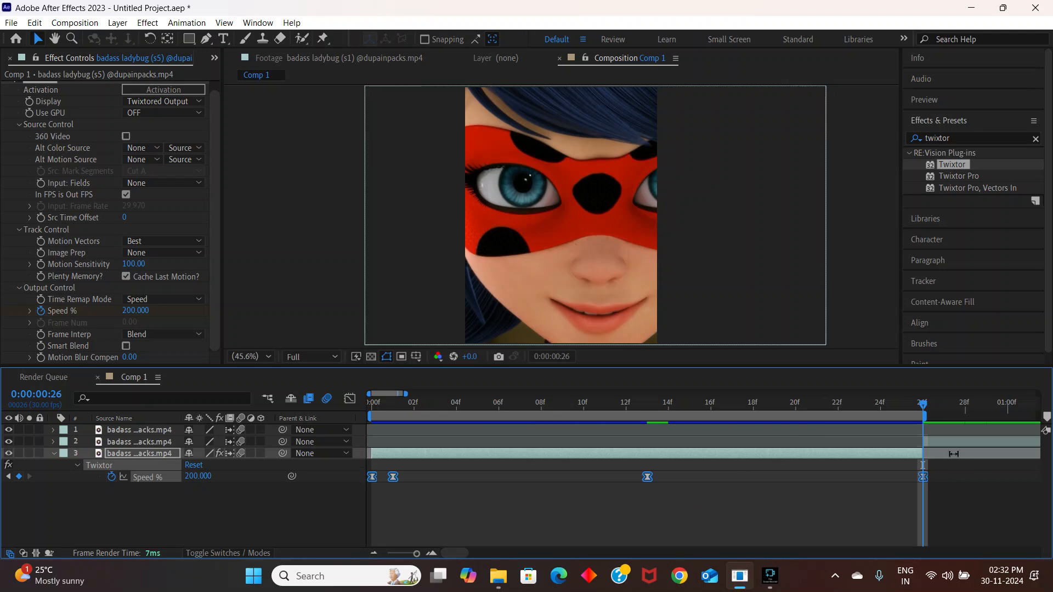
Step: In the graph editor, make the Speed % curve drop steeply after the frame 1 keyframe and rise steeply into the frame 26 keyframe
click(350, 399)
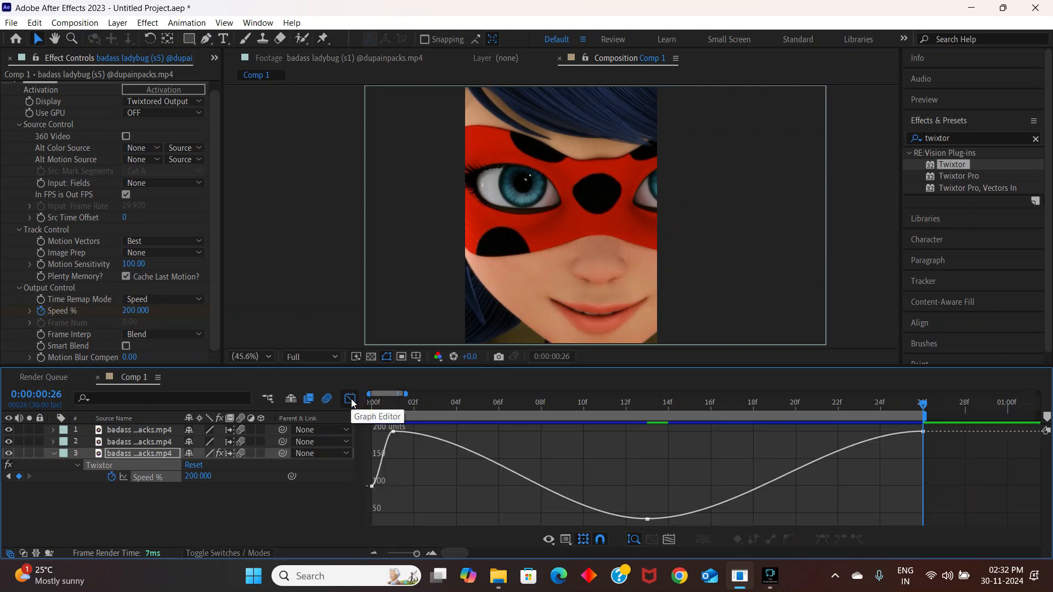
click(393, 432)
drag(462, 432, 477, 433)
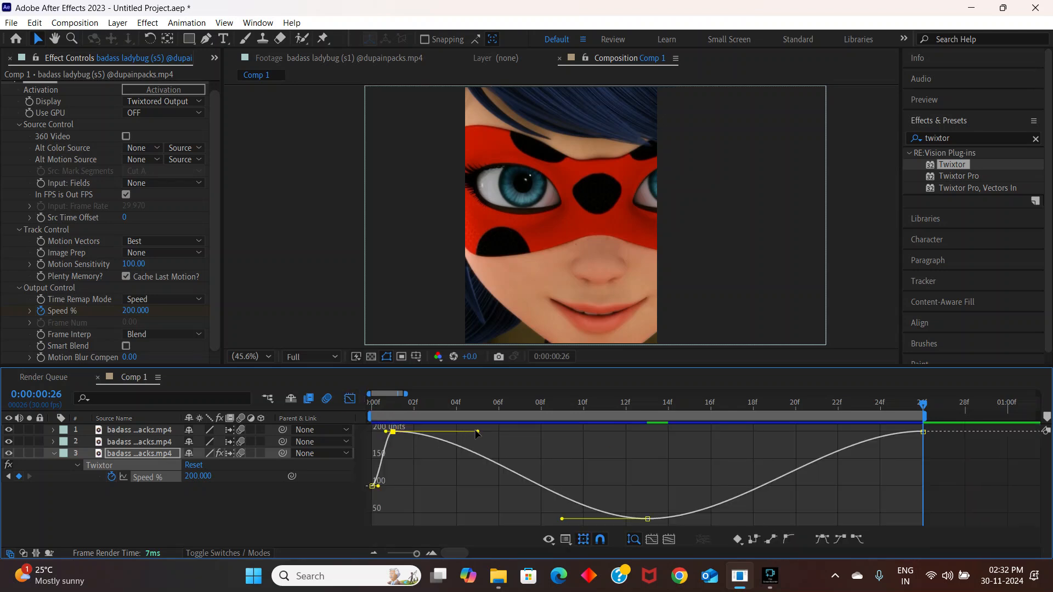
key(minus)
drag(428, 431, 387, 509)
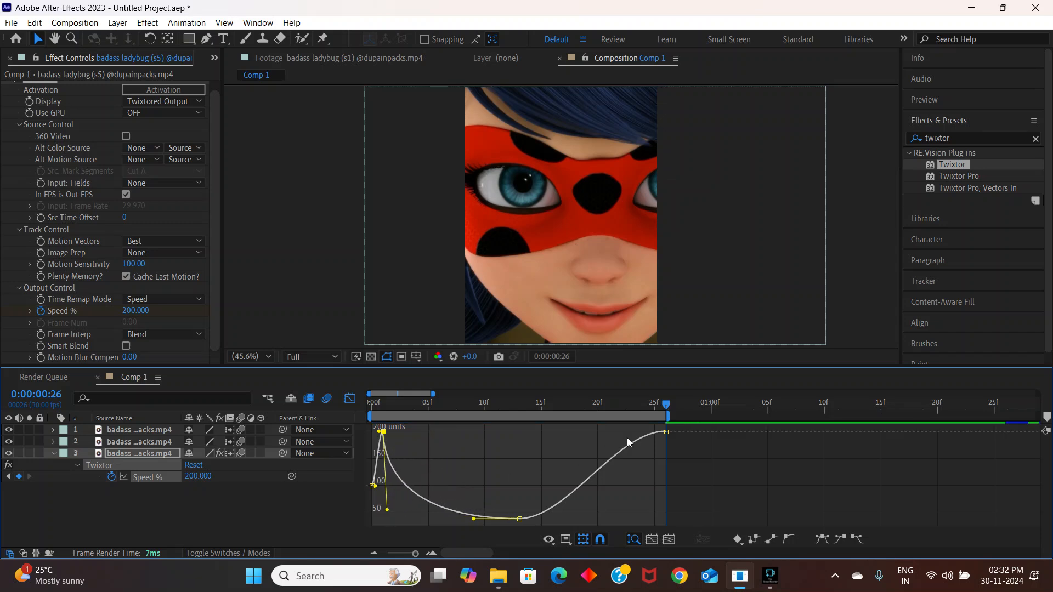
click(666, 433)
drag(624, 434, 675, 508)
Step: Lengthen both handles of the frame 13 keyframe to flatten the Speed % curve's low section, then close the graph editor
click(575, 522)
drag(574, 521, 601, 518)
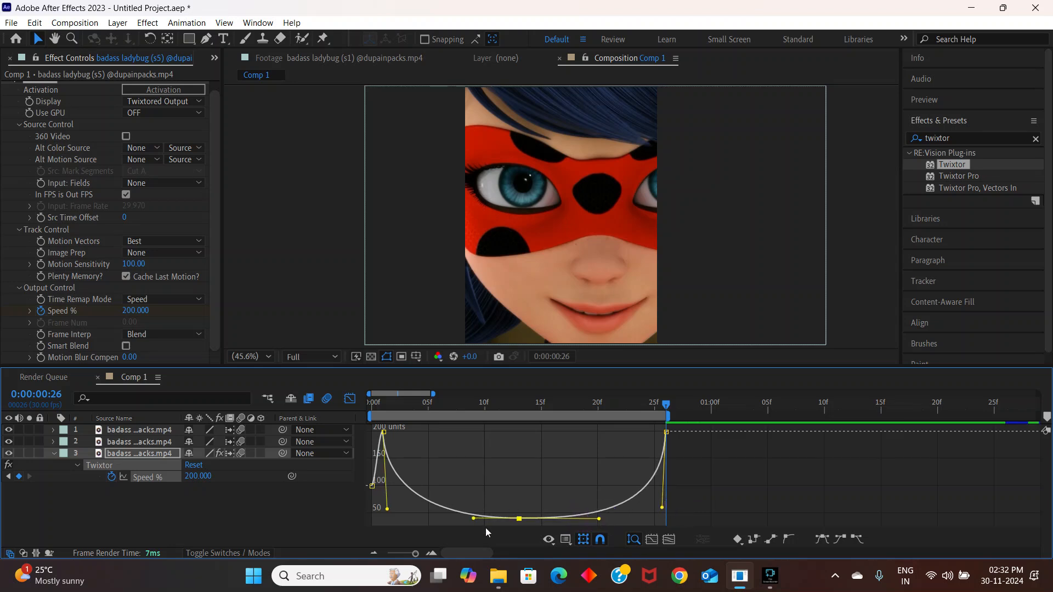
drag(475, 520, 428, 518)
drag(603, 518, 603, 518)
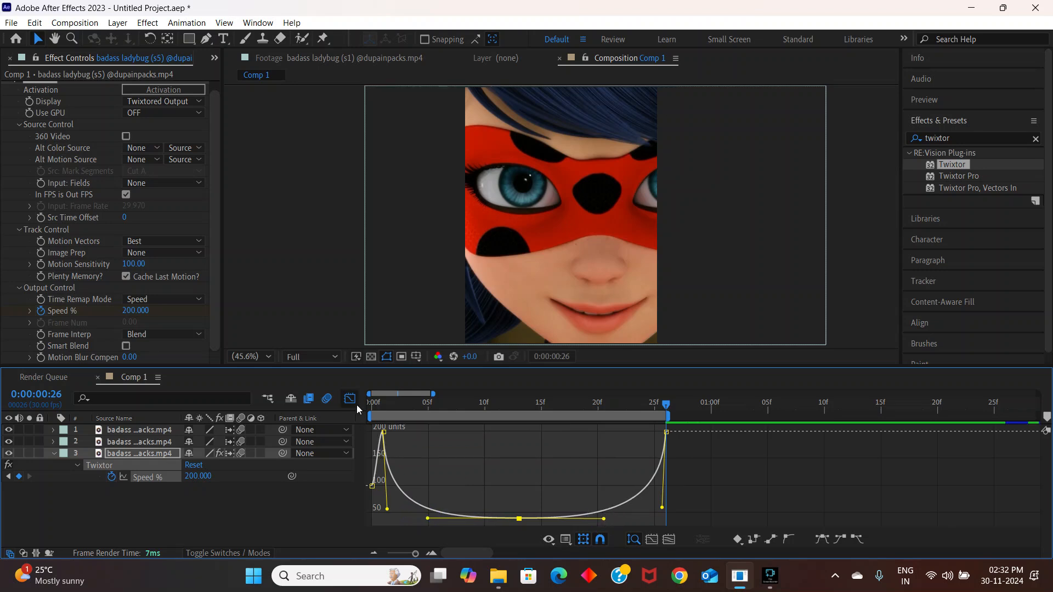
click(349, 398)
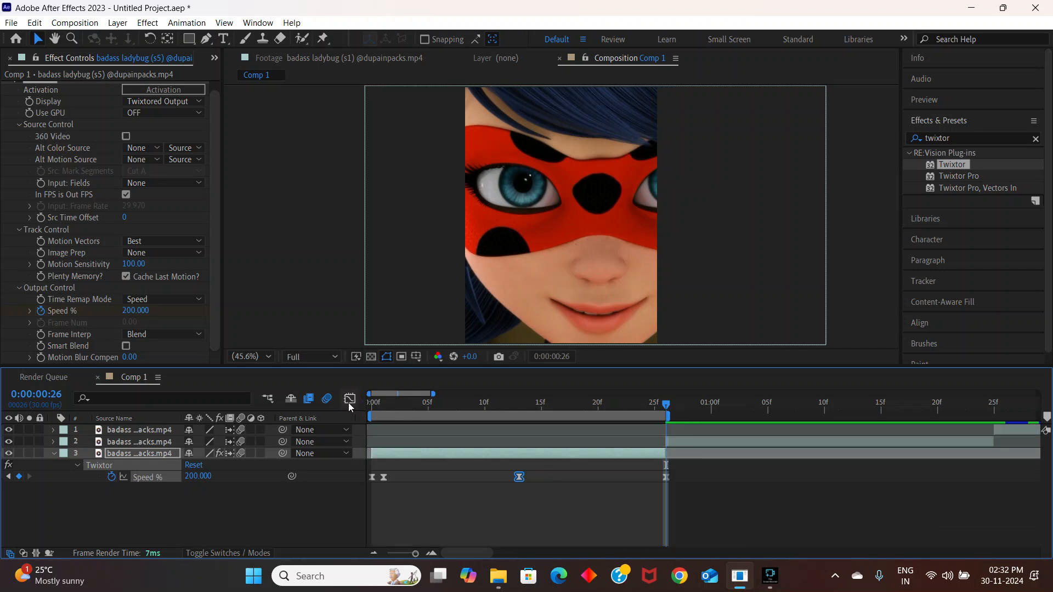
Step: Play back the layer 3 clip from frame 0 to check its velocity, then stop playback
drag(458, 414, 293, 428)
click(277, 524)
key(space)
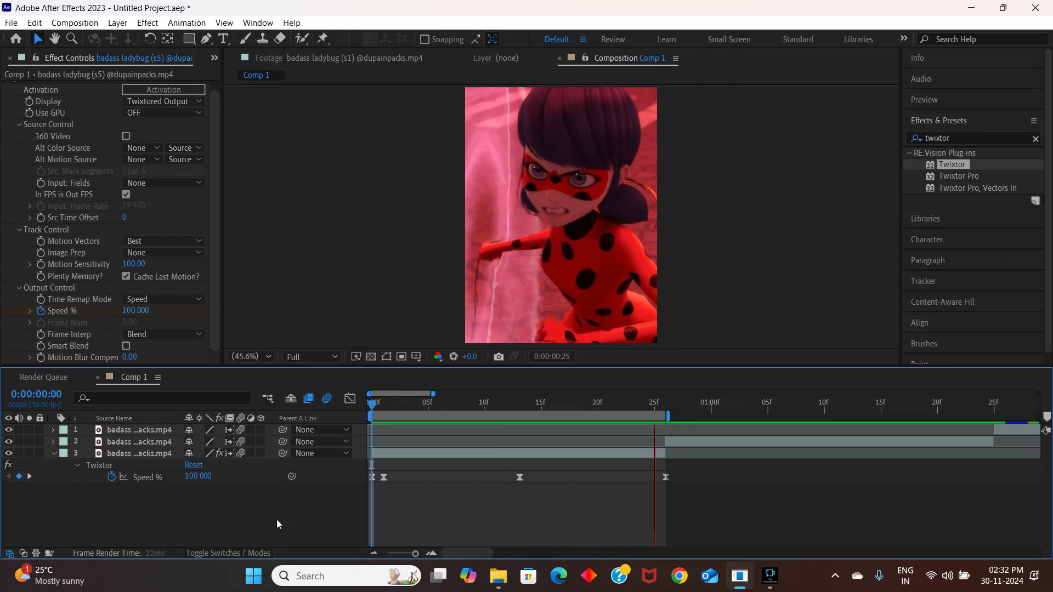
click(412, 407)
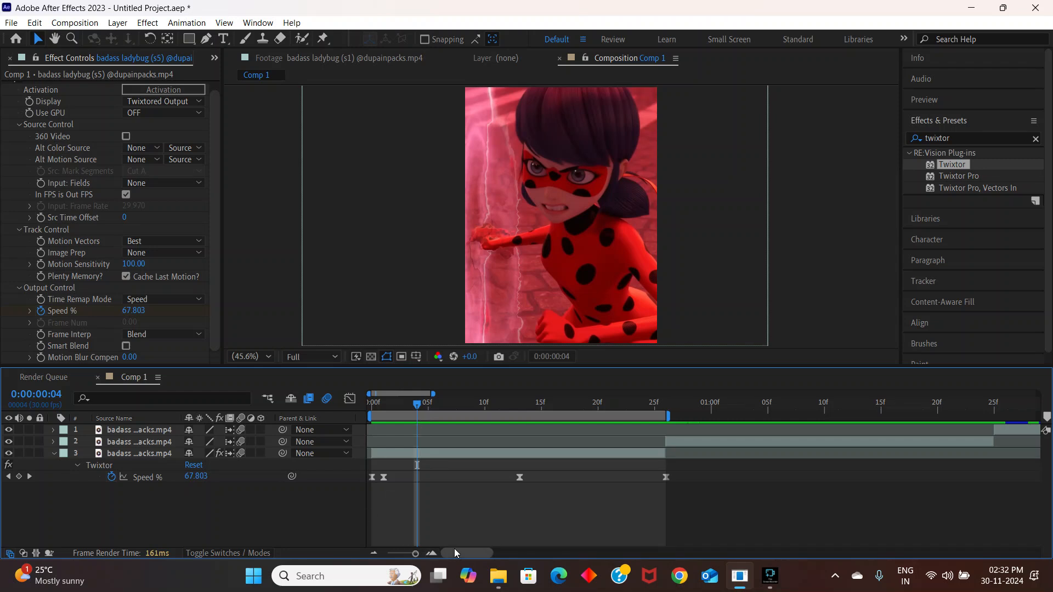
Step: Set the work area to span the layer 2 clip, from frame 26 to 0:00:01:25, and put the playhead at its start
drag(458, 555, 479, 551)
drag(378, 417, 677, 441)
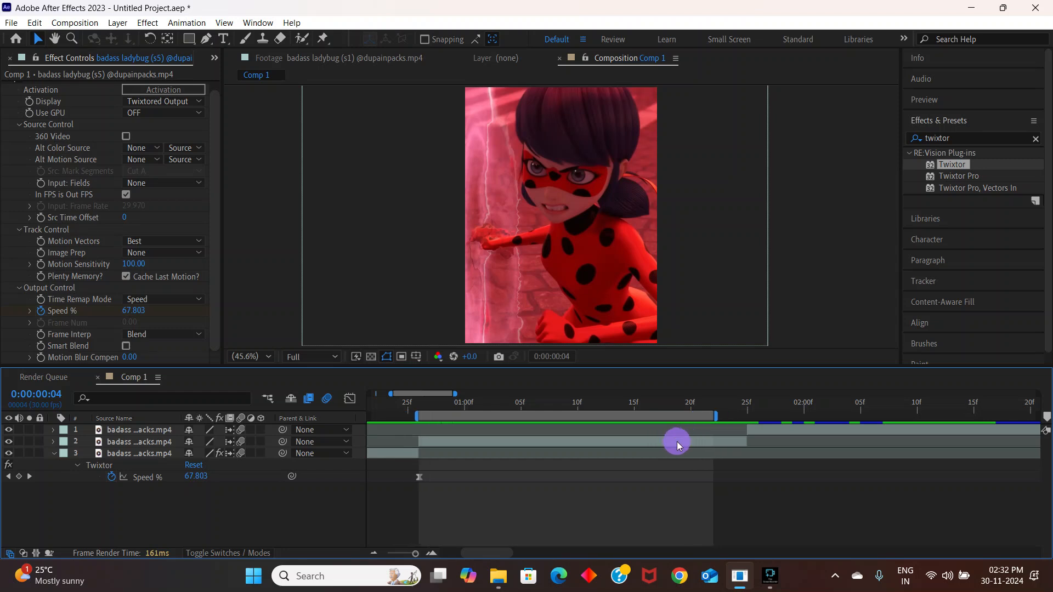
click(719, 415)
drag(719, 416, 420, 460)
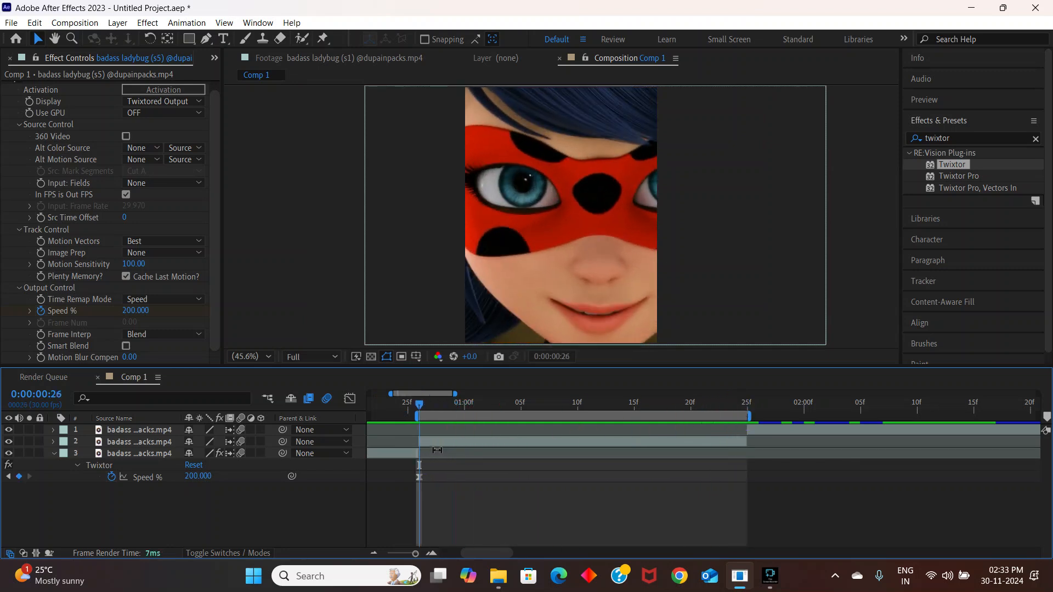
Step: Apply Twixtor to the layer 2 clip with Motion Sensitivity 100 and a Speed % keyframe of 100 at frame 26
click(442, 442)
drag(956, 167, 511, 436)
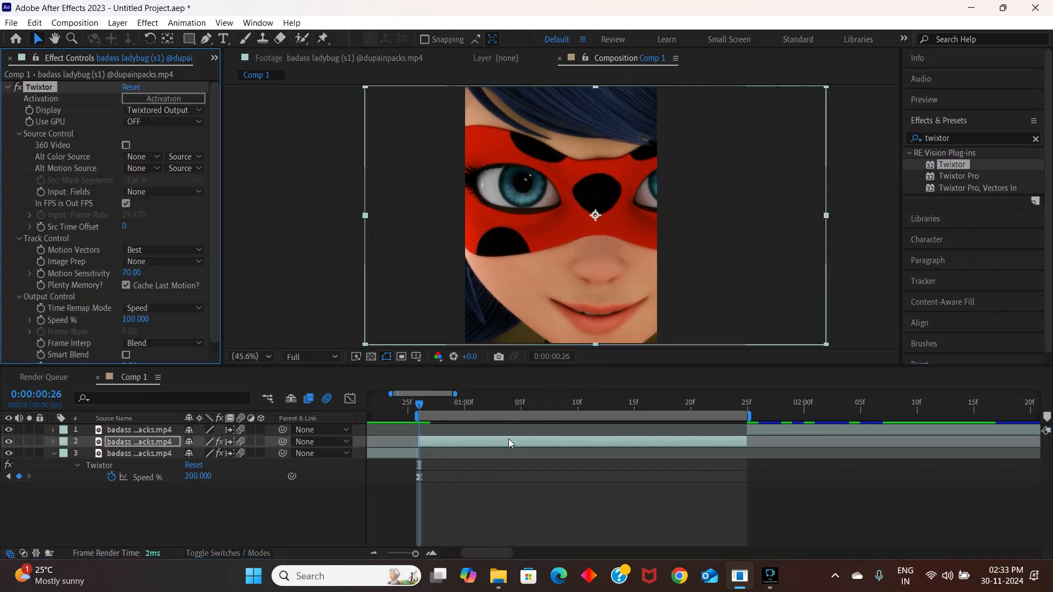
click(129, 274)
click(434, 443)
key(u)
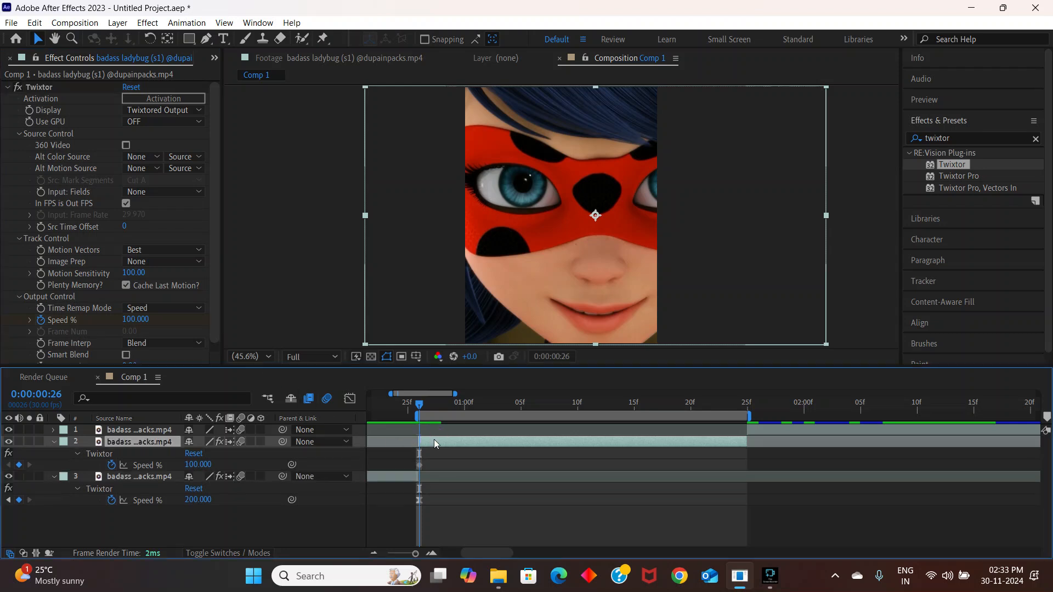
Step: Add Speed % keyframes to the layer 2 clip: 200 at frame 27 and 40 at 0:00:01:10
drag(421, 410, 430, 409)
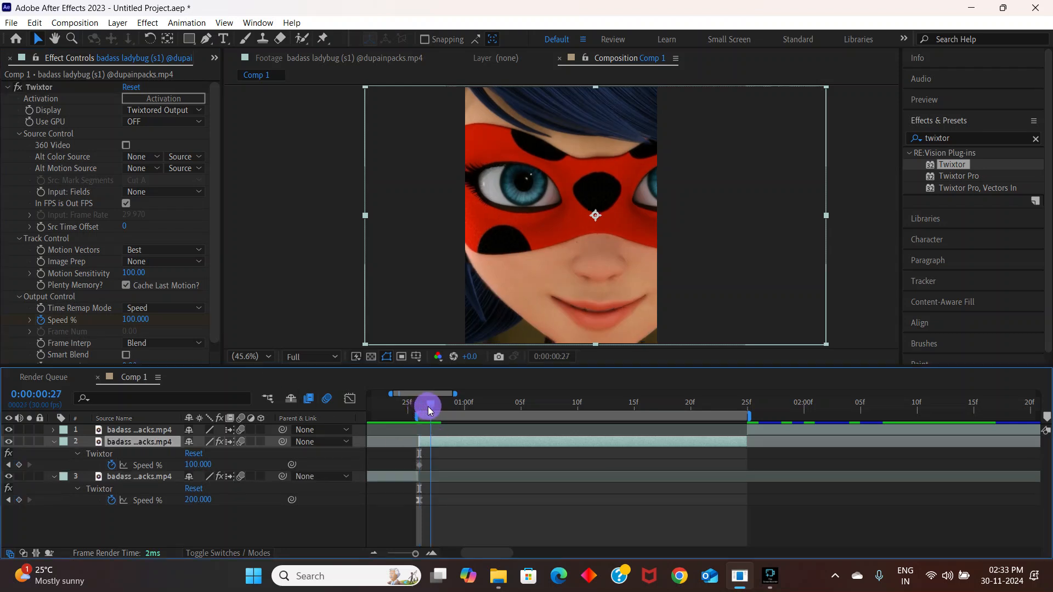
click(129, 321)
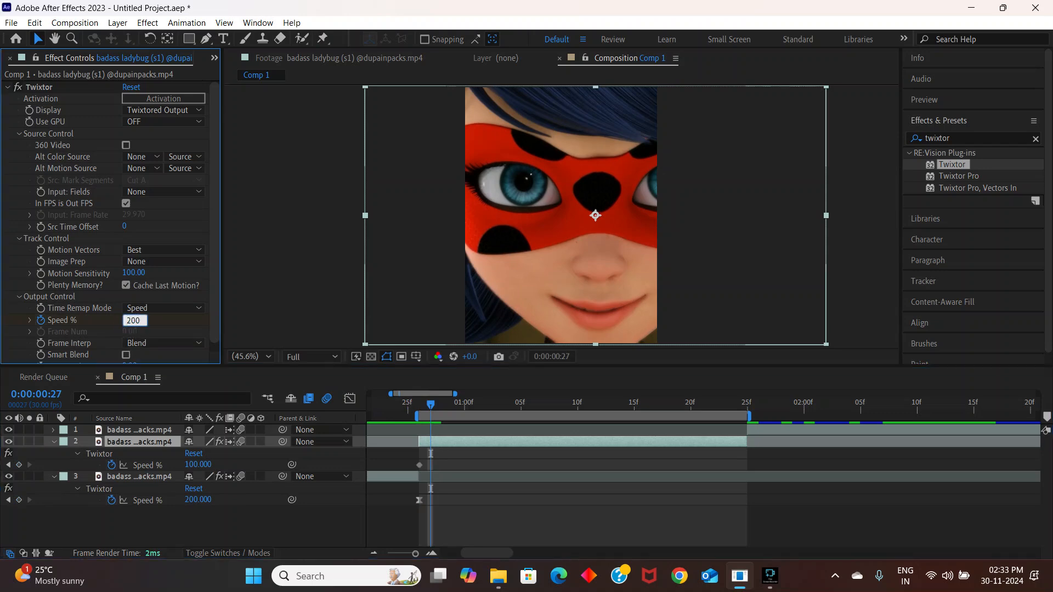
key(Return)
drag(431, 405, 578, 405)
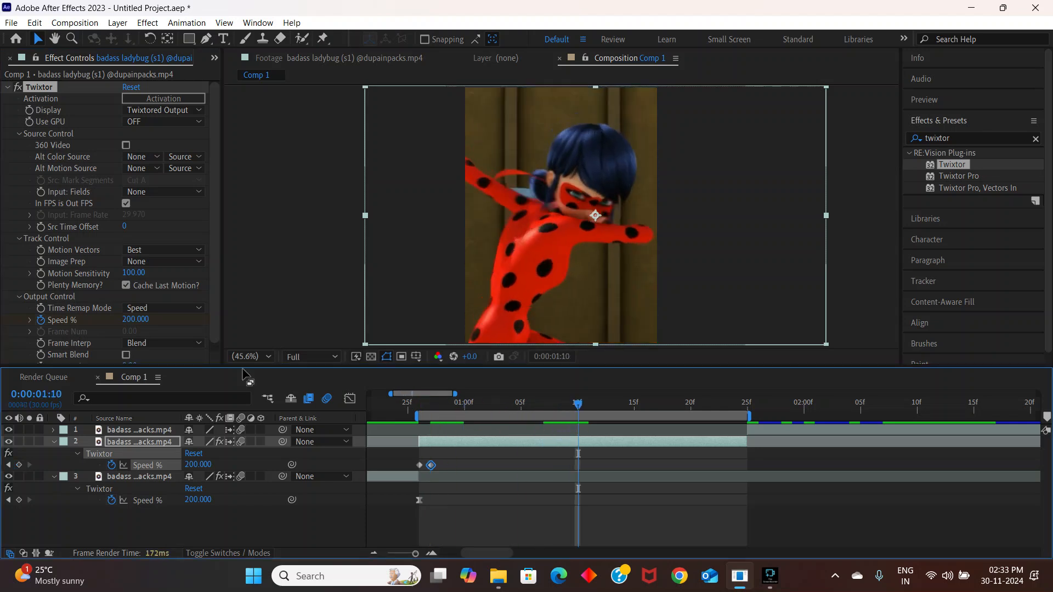
click(132, 320)
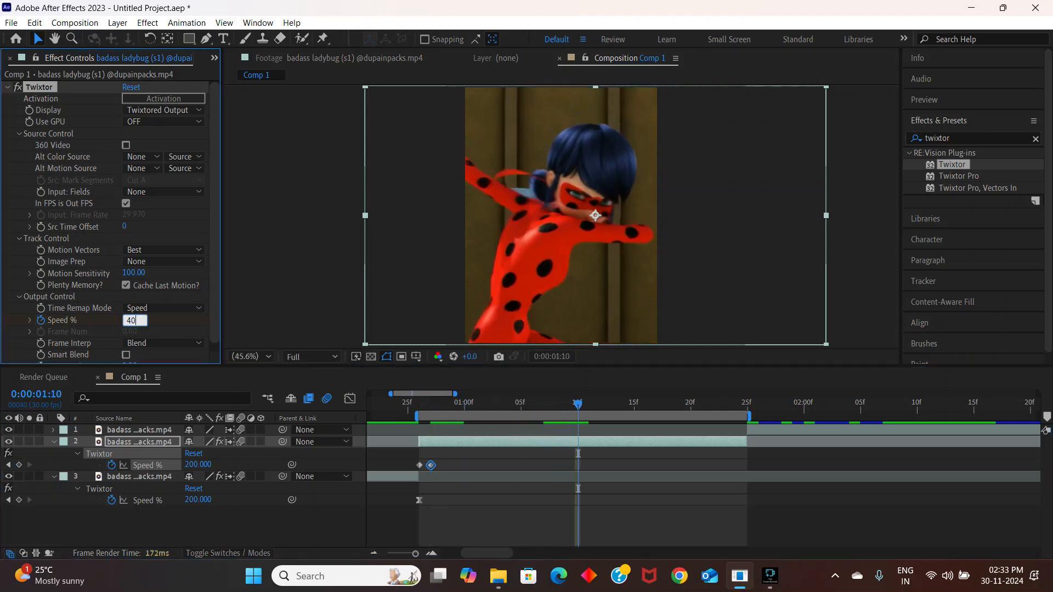
key(Return)
Step: Add a Speed % keyframe of 10 at the end of the layer 2 clip, at 0:00:01:25
drag(583, 405, 745, 423)
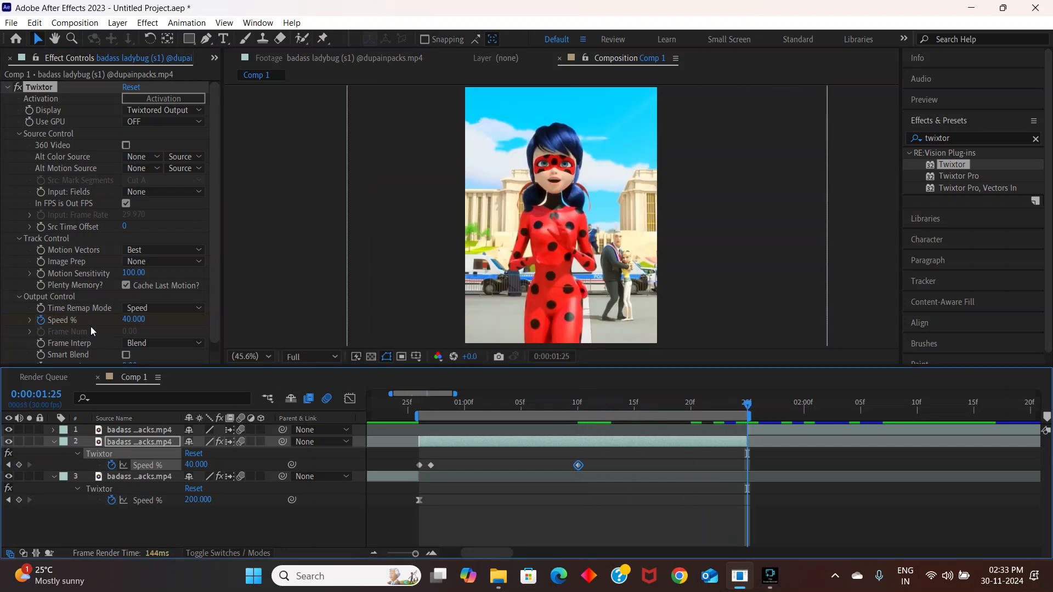
click(130, 320)
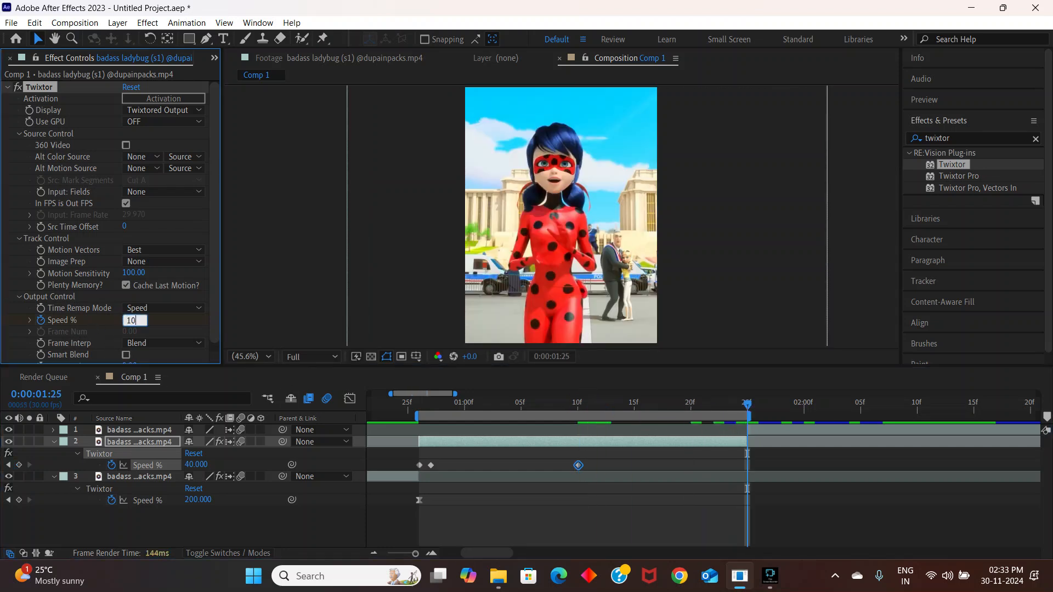
key(Return)
Step: Apply Easy Ease to all four Speed % keyframes of the layer 2 clip and show their curve in the graph editor
drag(771, 458, 408, 477)
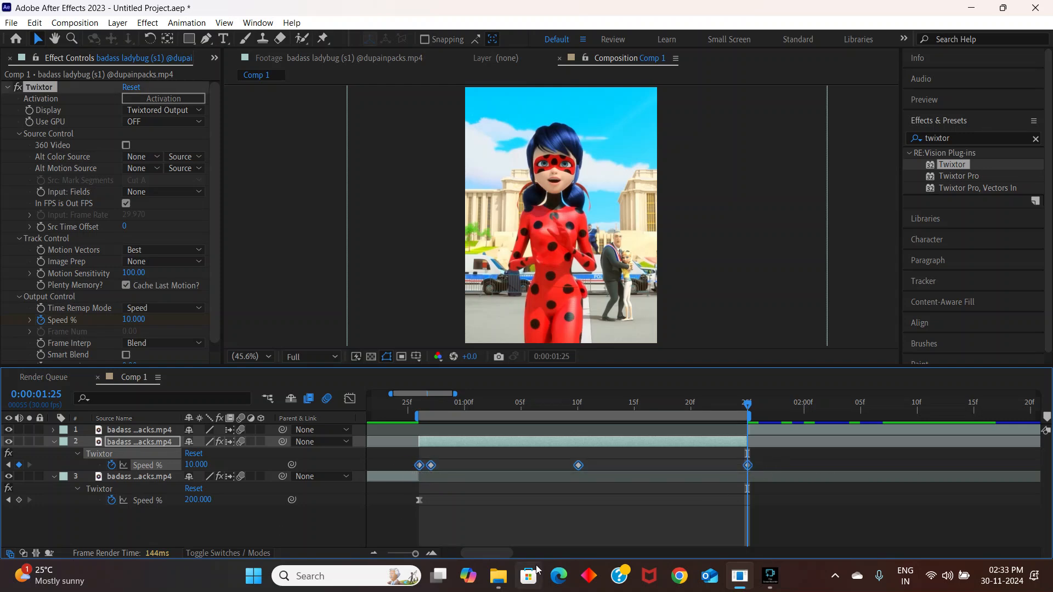
click(349, 398)
click(601, 403)
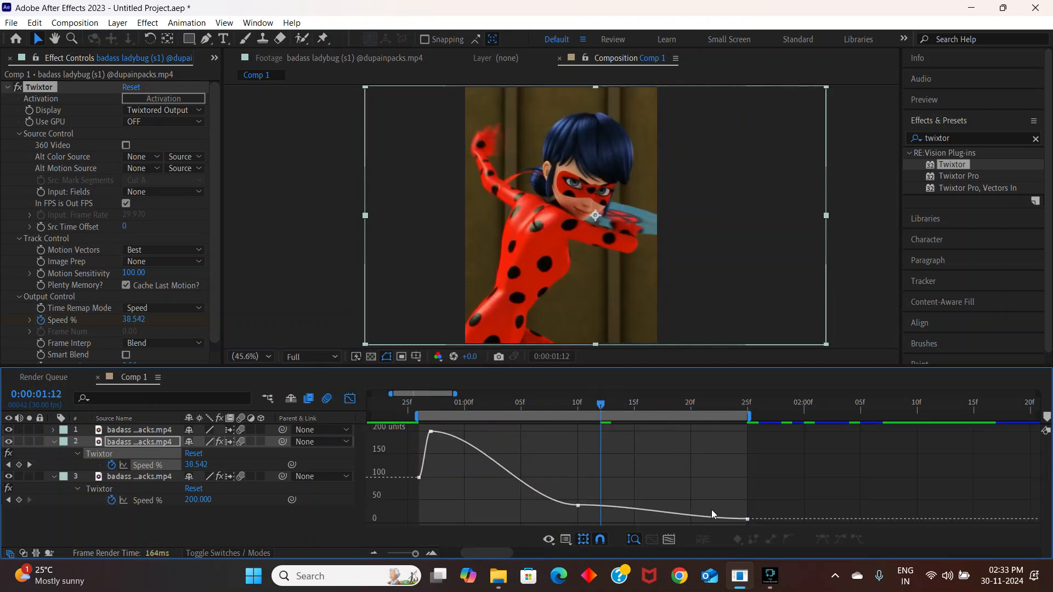
Step: Bend the layer 2 Speed % curve to fall steeply after frame 27, flatten around 0:00:01:10 and drop sharply at the end, then close the graph editor
click(431, 432)
drag(479, 434, 433, 491)
drag(525, 508, 454, 503)
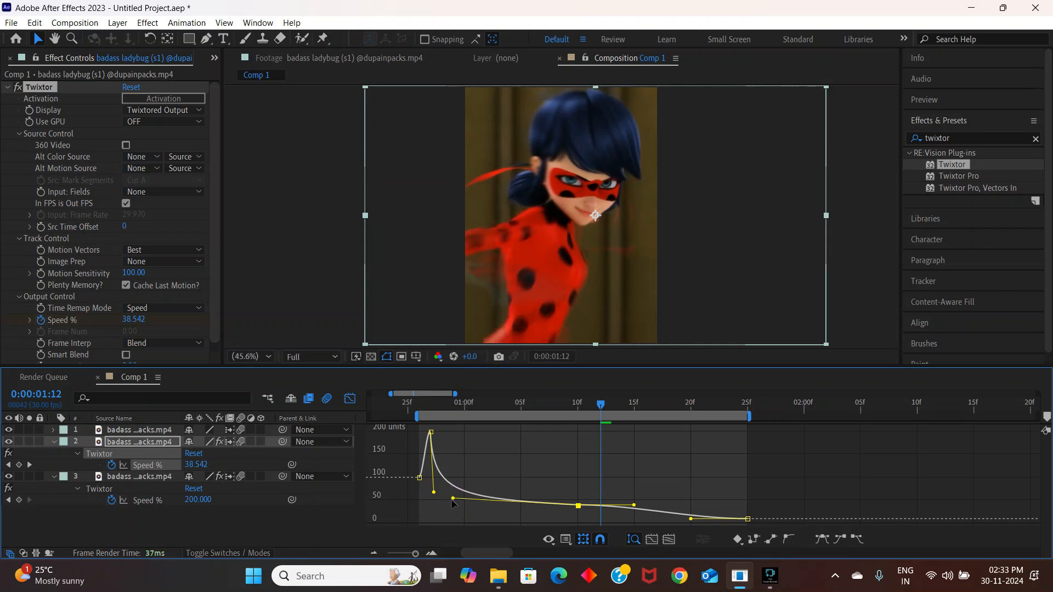
drag(692, 521, 760, 503)
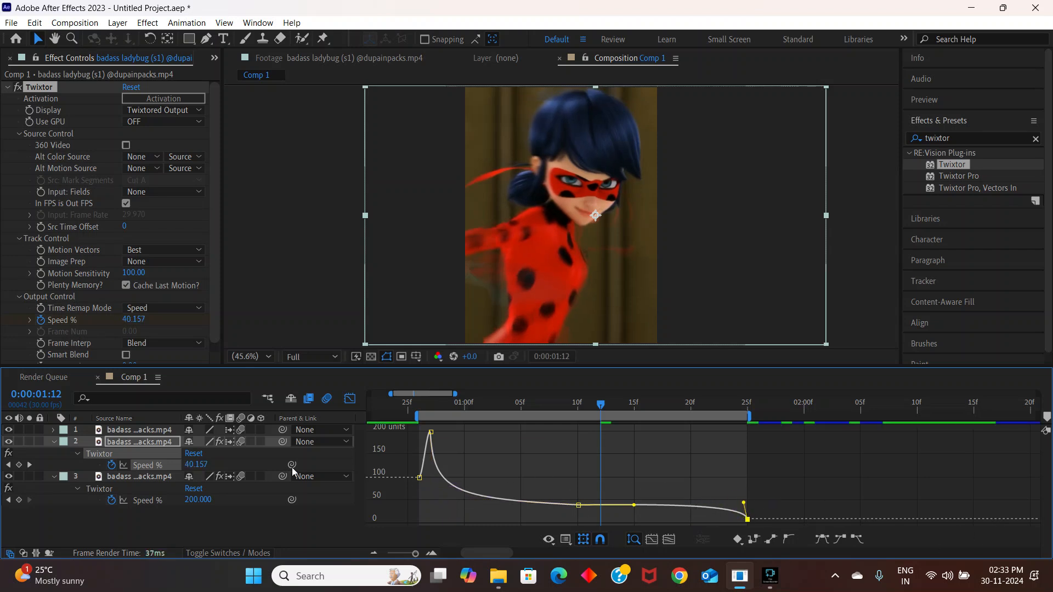
click(352, 400)
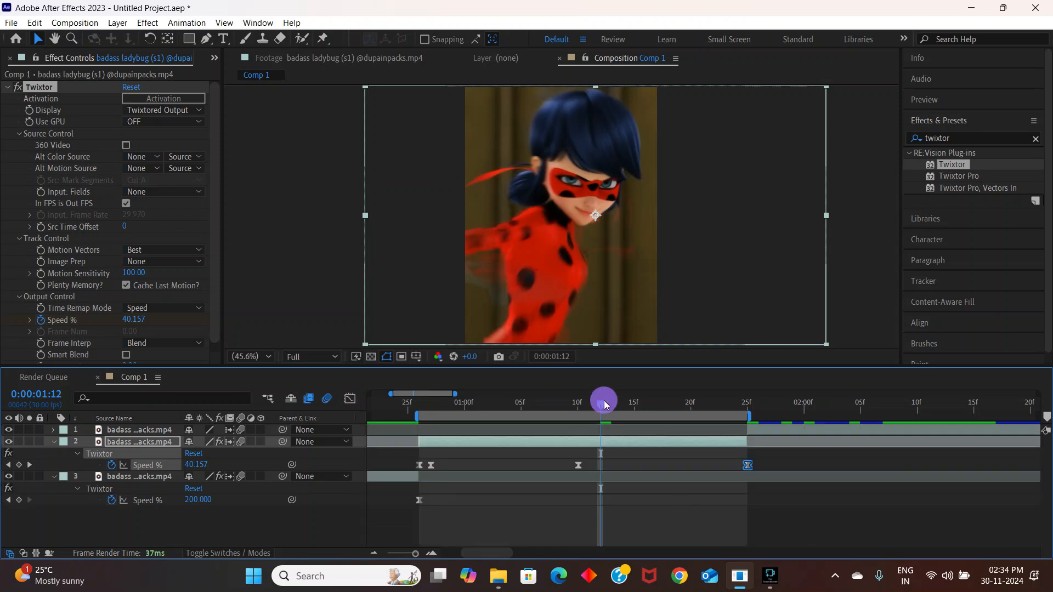
Step: Play back the layer 2 clip from frame 26 to check its velocity, then stop playback
drag(587, 409, 426, 467)
click(511, 508)
key(space)
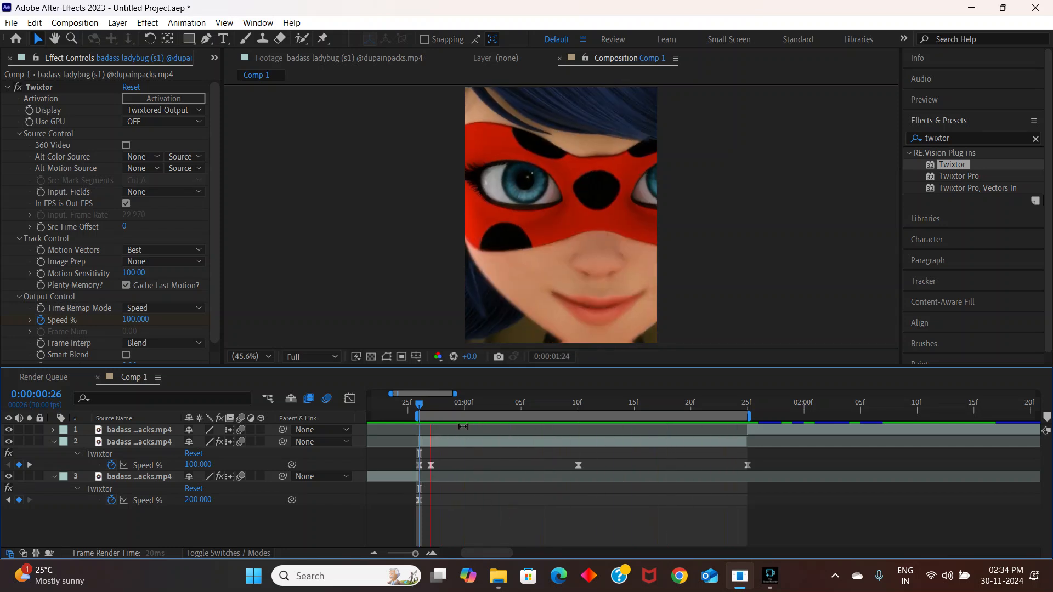
click(482, 405)
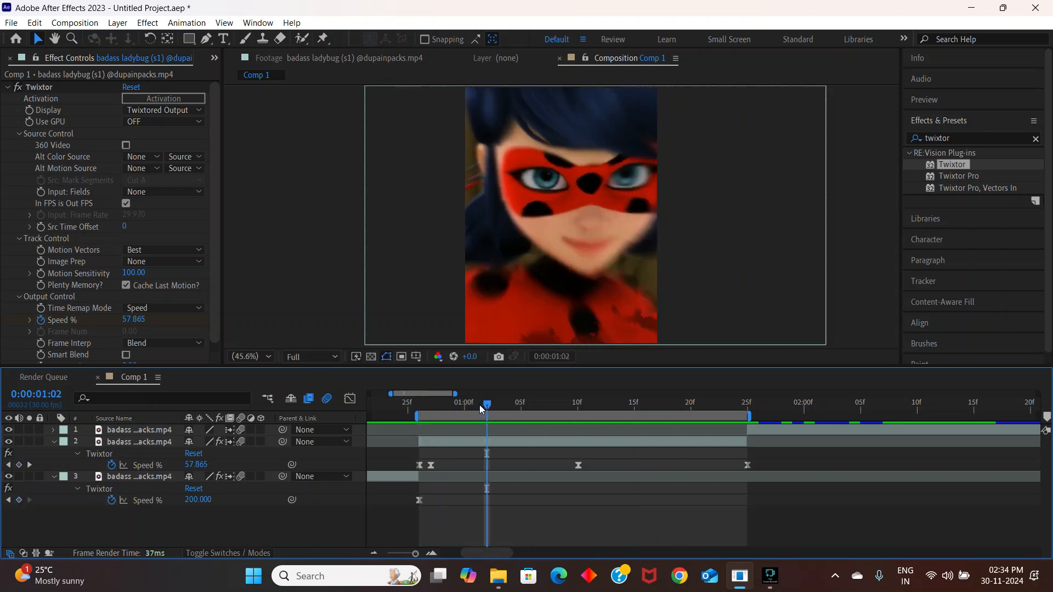
Step: Set the work area to span the layer 1 clip, from 0:00:01:25 to its end at 0:00:02:27
drag(516, 416, 841, 417)
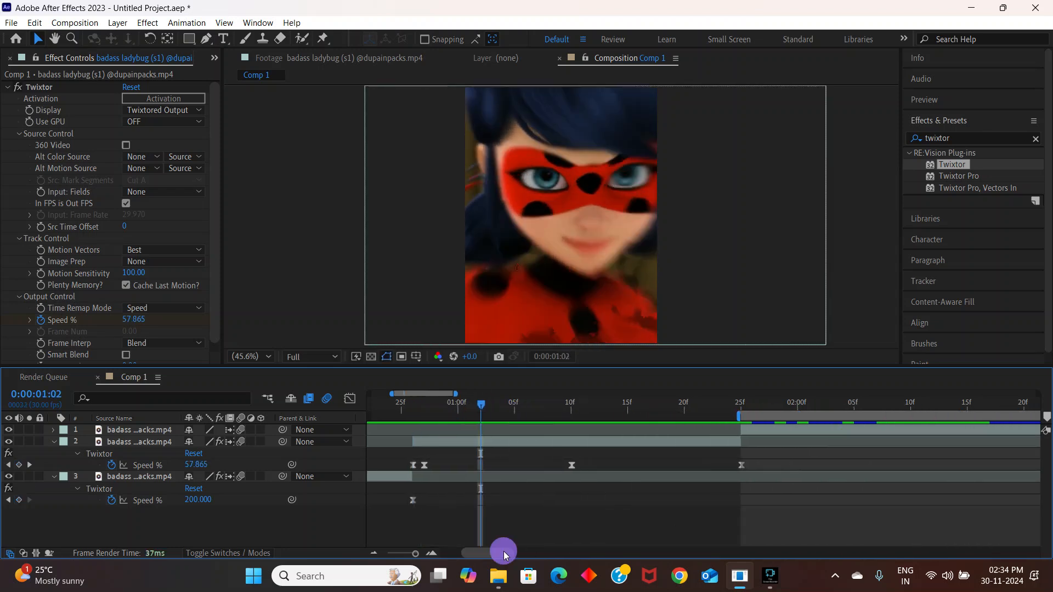
drag(503, 555, 535, 556)
click(686, 406)
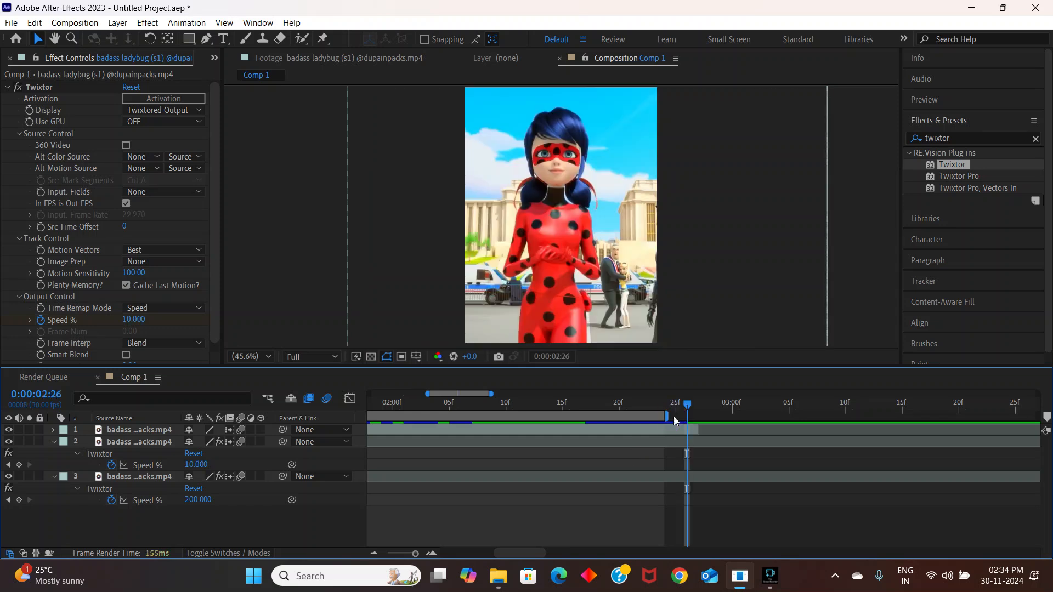
drag(669, 417, 701, 417)
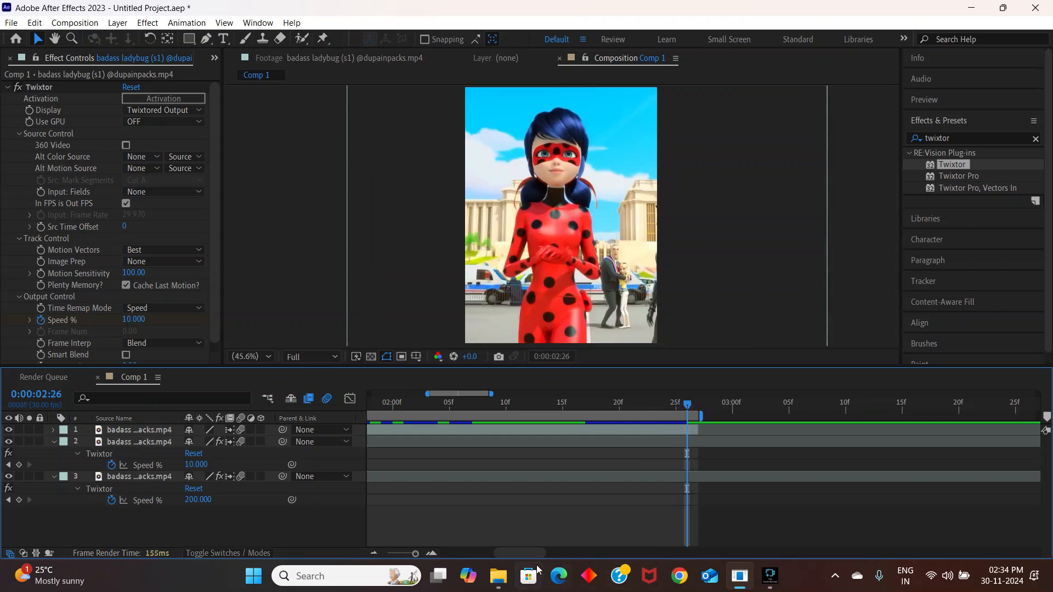
drag(530, 552, 521, 547)
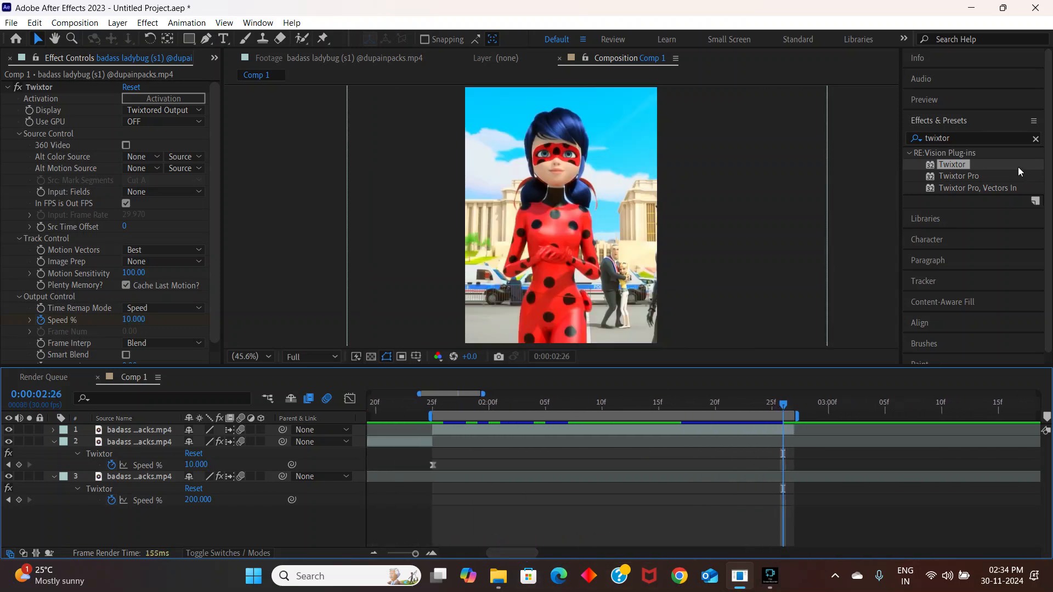
Step: Apply Twixtor to the layer 1 clip with Motion Sensitivity 100 and a Speed % keyframe of 100 at 0:00:01:25
drag(954, 169, 441, 422)
click(135, 272)
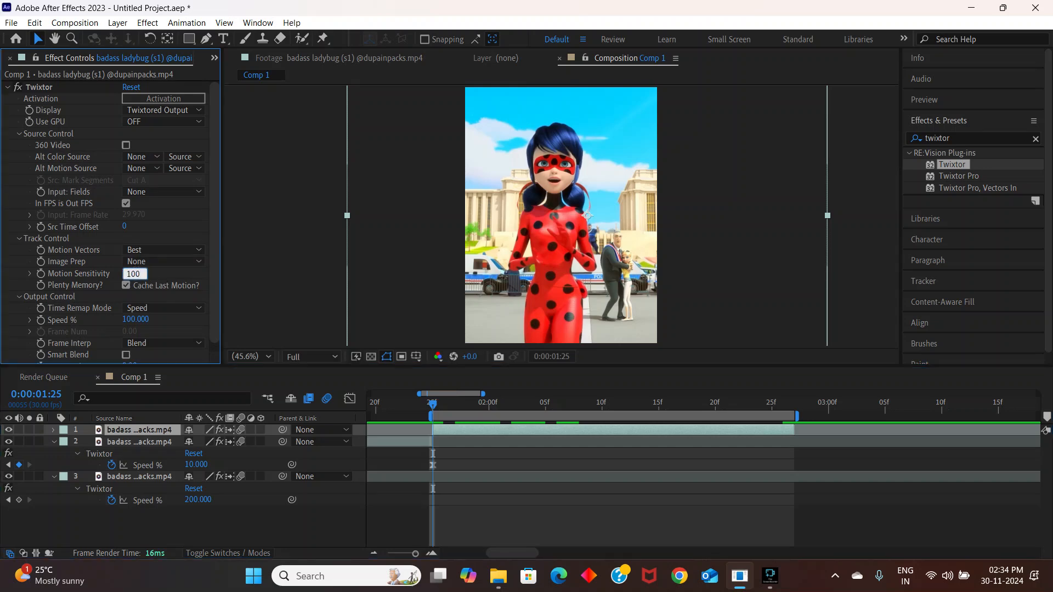
key(Return)
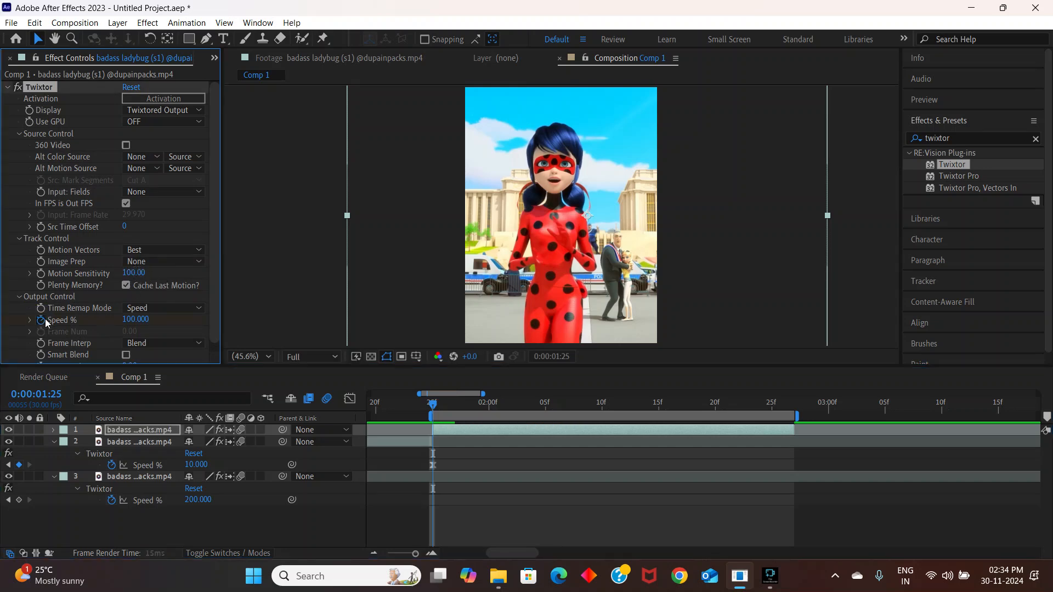
key(u)
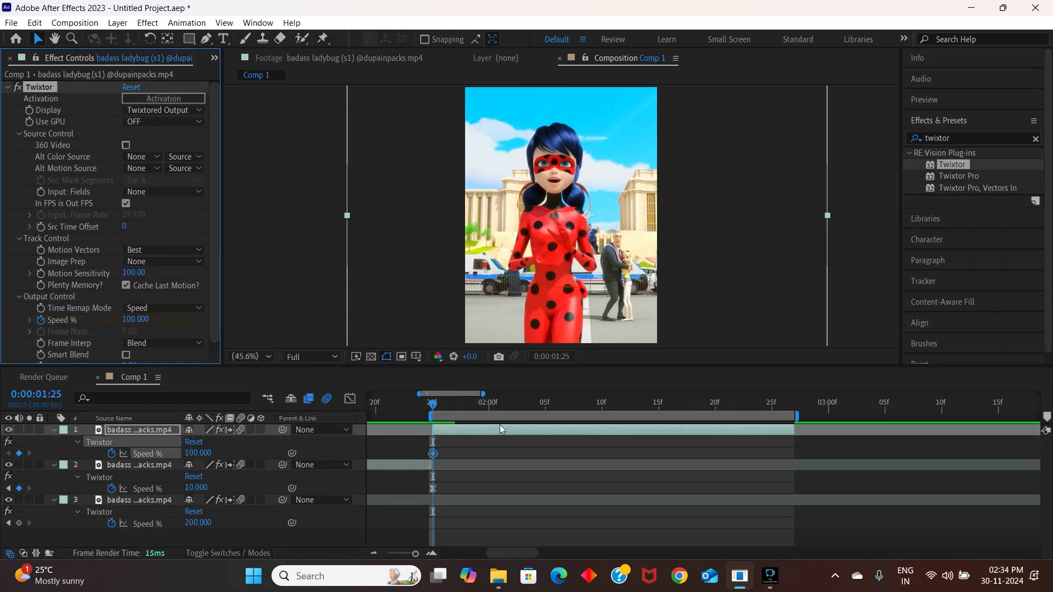
Step: Add Speed % keyframes to the layer 1 clip: 200 at 0:00:01:26 and 40 at 0:00:02:10
drag(438, 404, 443, 404)
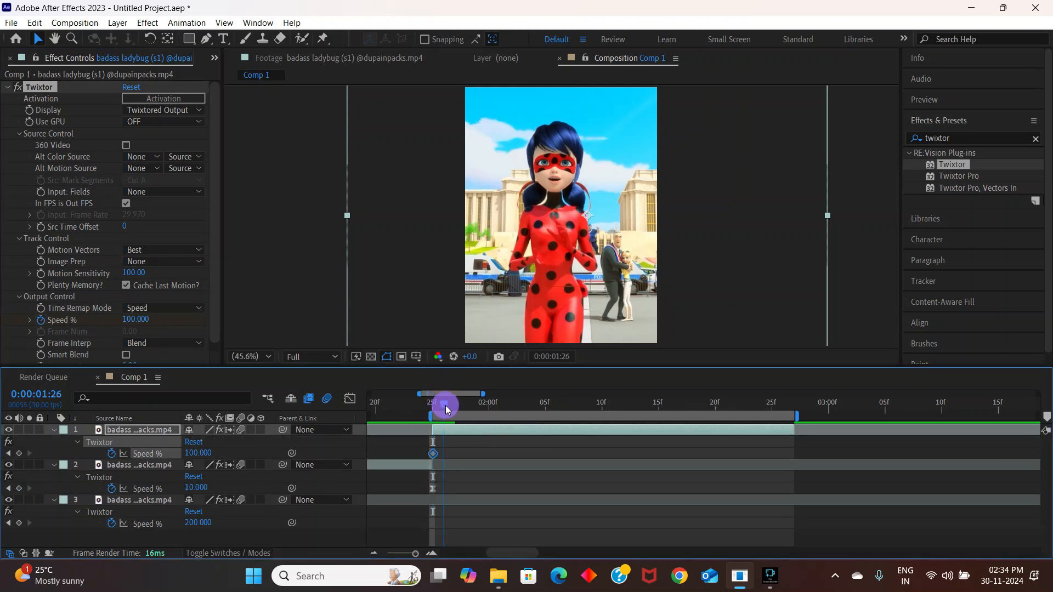
click(131, 317)
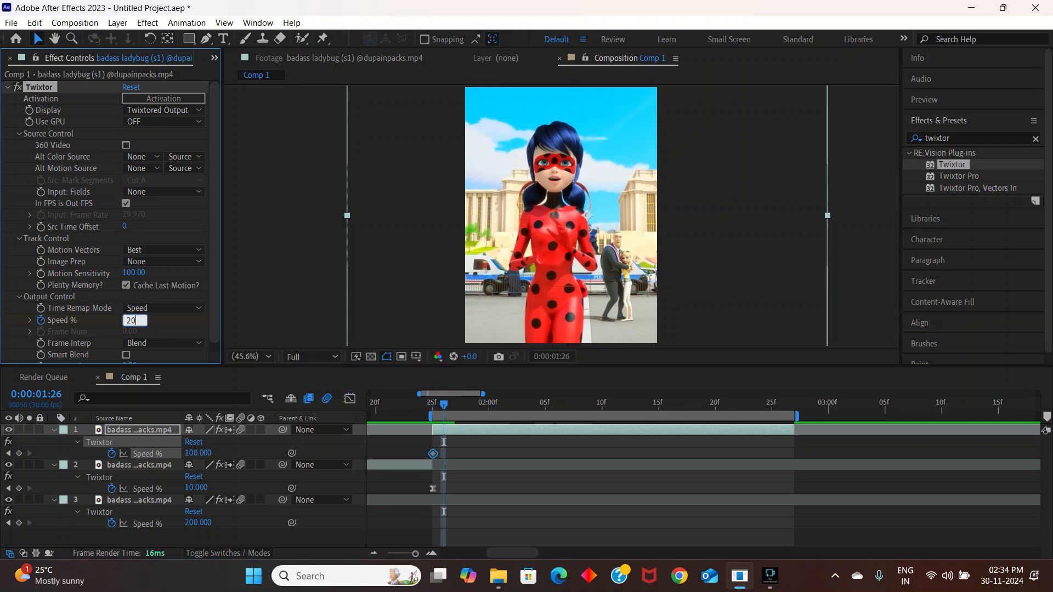
key(Return)
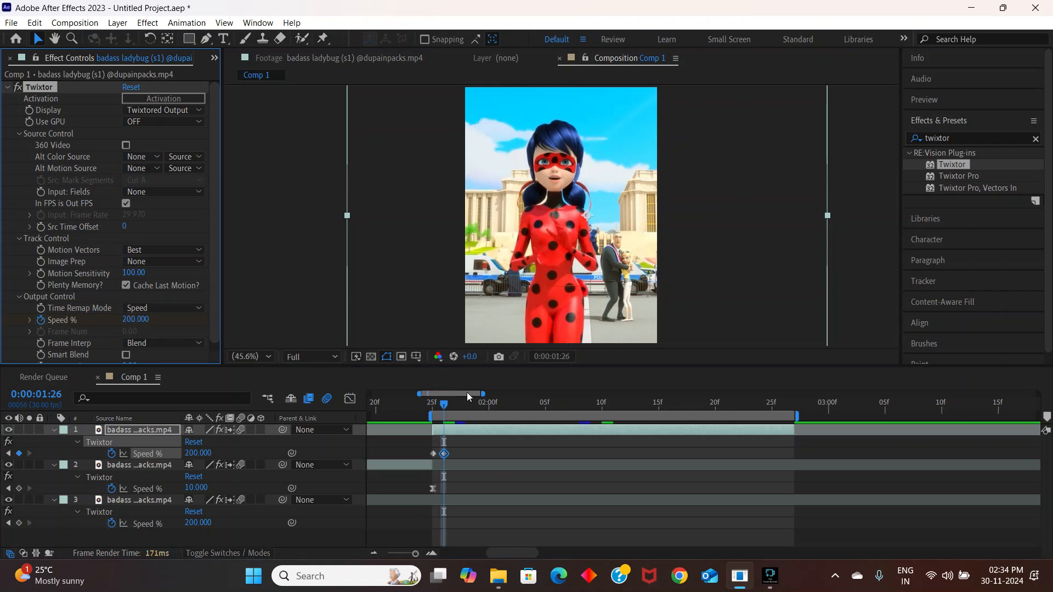
drag(505, 409, 587, 412)
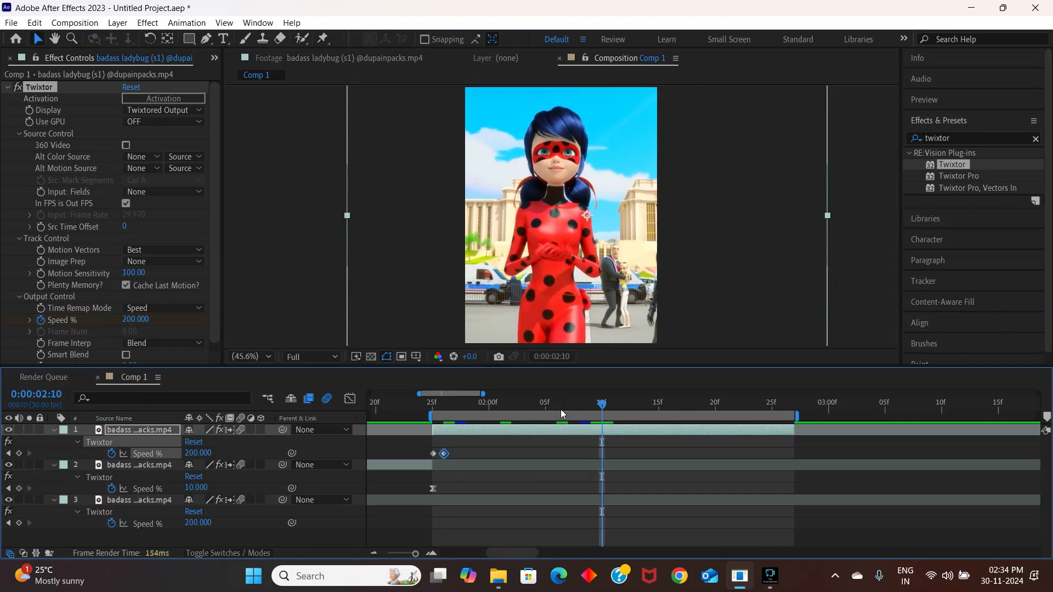
click(137, 320)
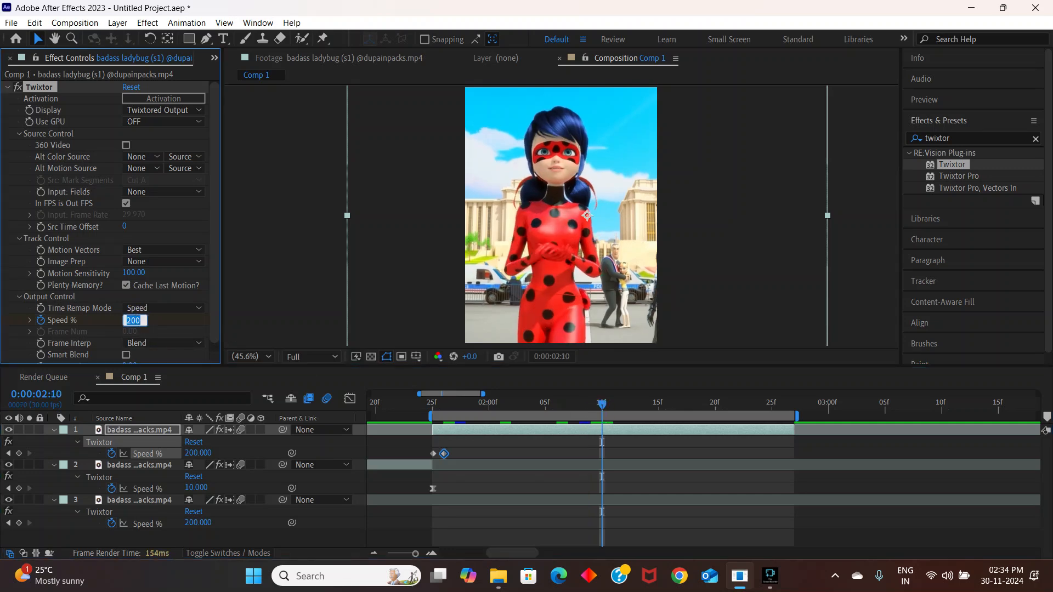
text(40)
key(Return)
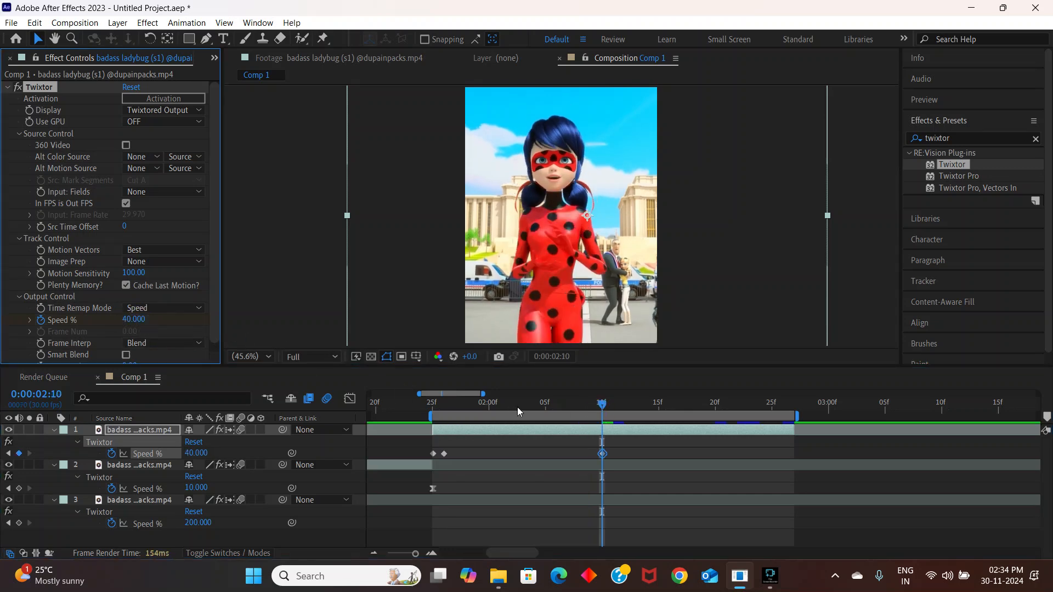
Step: Add a Speed % keyframe of 10 at the end of the layer 1 clip, at 0:00:02:27
drag(592, 408, 799, 451)
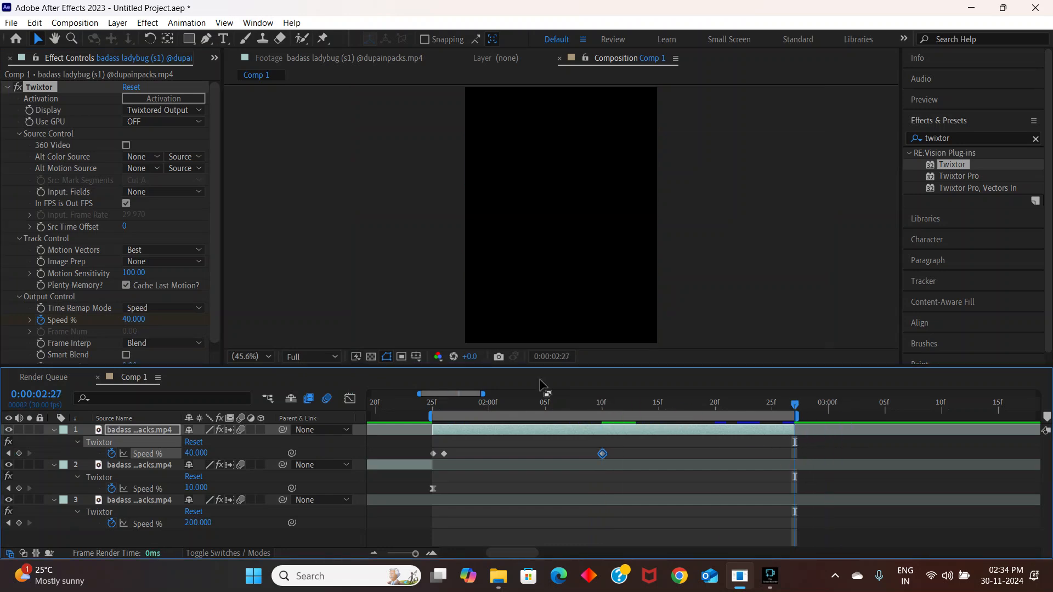
click(124, 321)
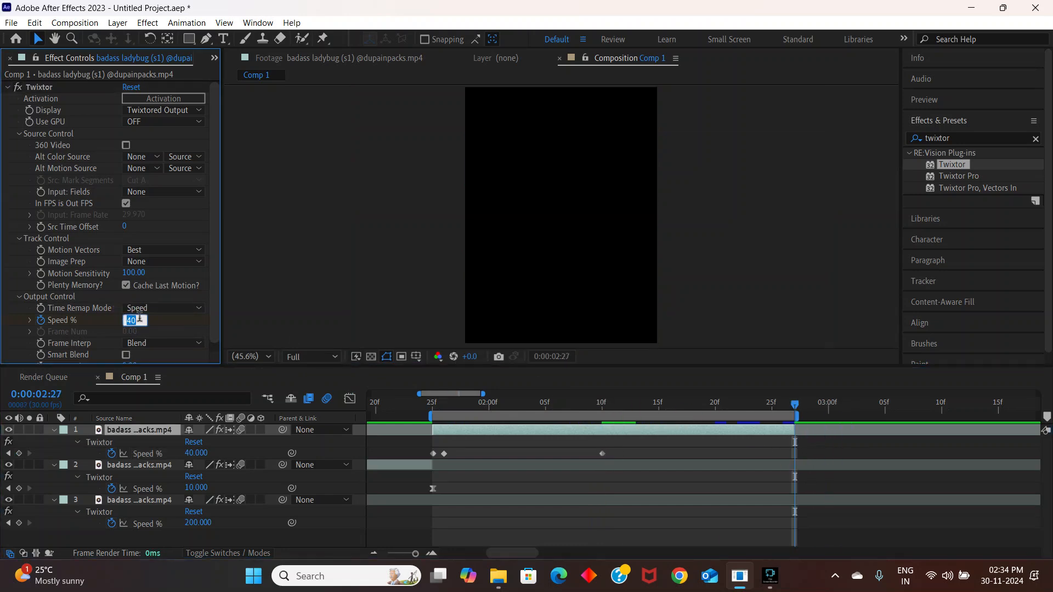
text(10)
key(Return)
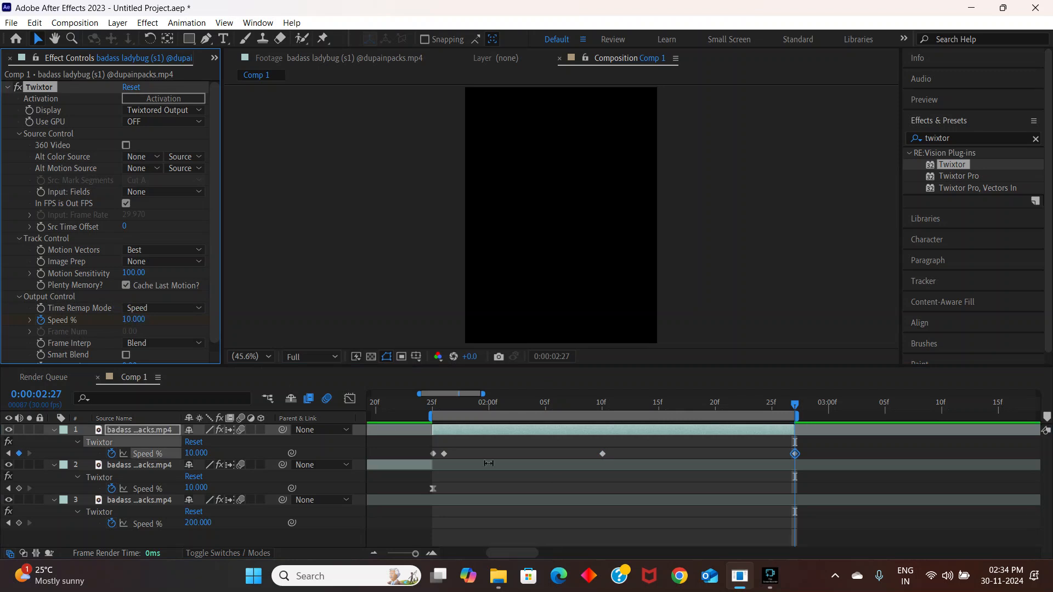
Step: Easy-ease the layer 1 clip's four Speed % keyframes and shape the value graph into a steep drop from 200 followed by a smooth decline
drag(813, 451, 397, 470)
click(349, 398)
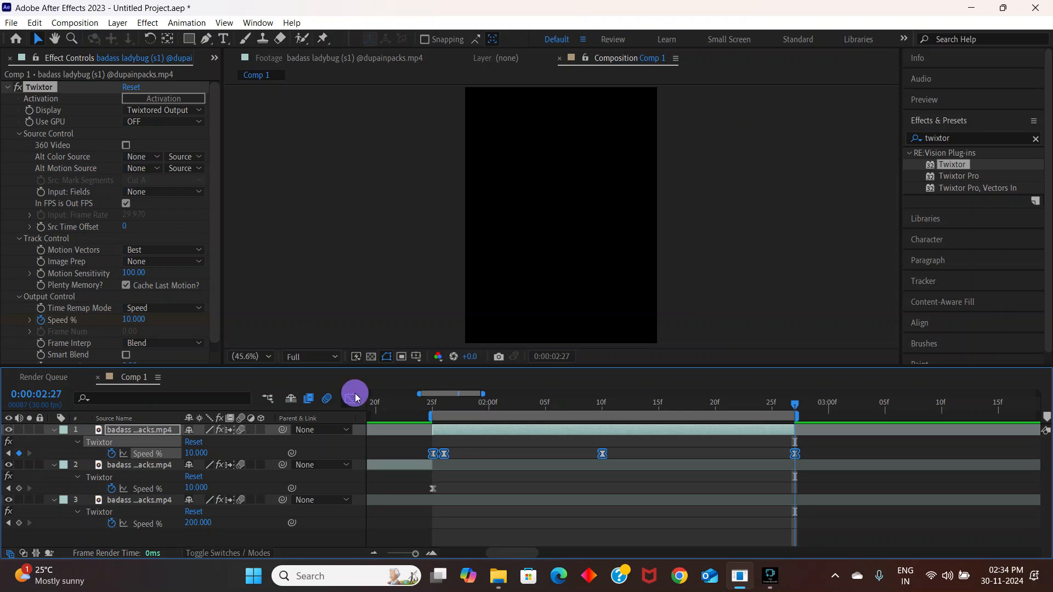
drag(523, 438, 416, 441)
drag(497, 432, 449, 506)
drag(546, 506, 449, 501)
drag(806, 500, 781, 525)
drag(665, 505, 631, 519)
drag(730, 515, 684, 516)
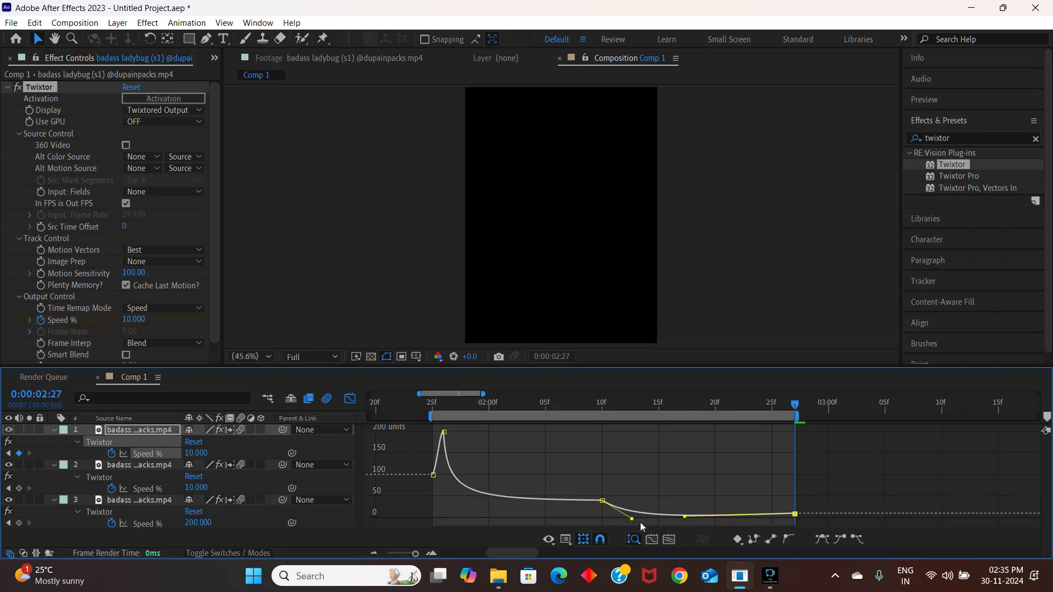
click(633, 518)
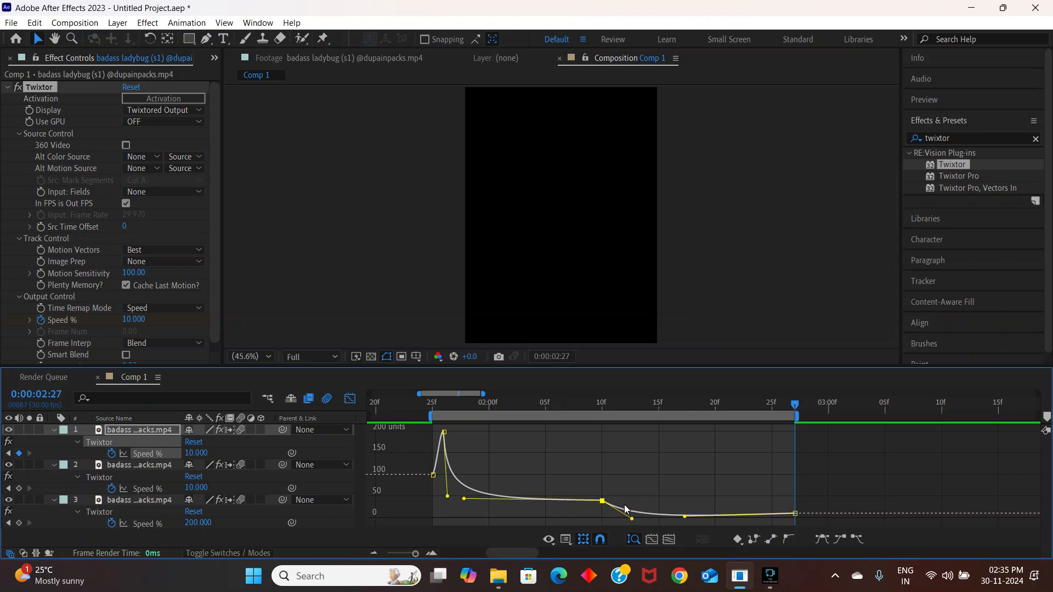
click(350, 398)
Step: Preview the eased speed change of the layer 1 clip from 0:00:01:25
drag(640, 400, 434, 456)
key(space)
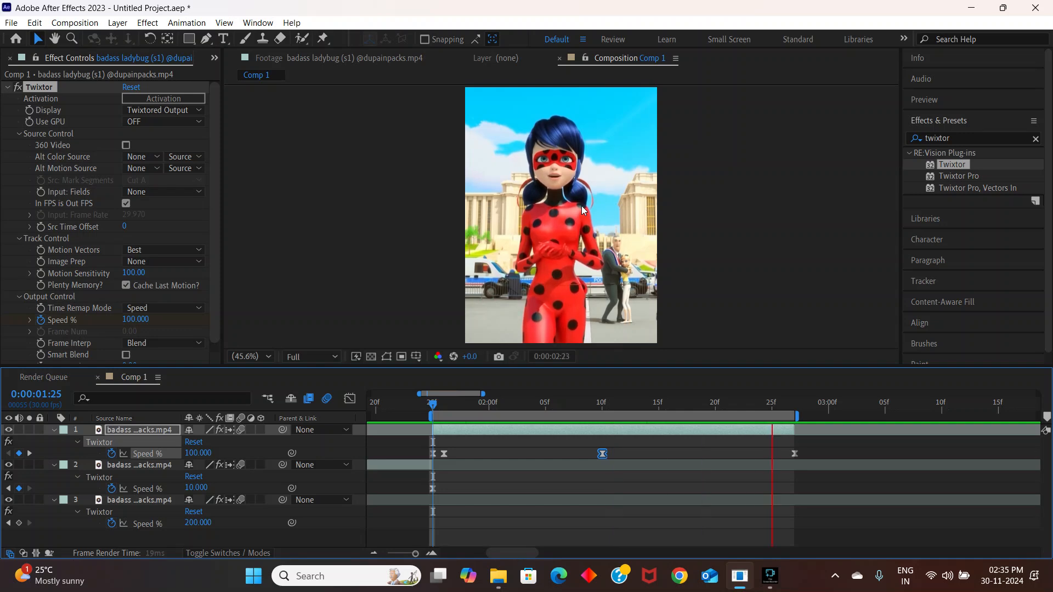
click(569, 403)
click(583, 472)
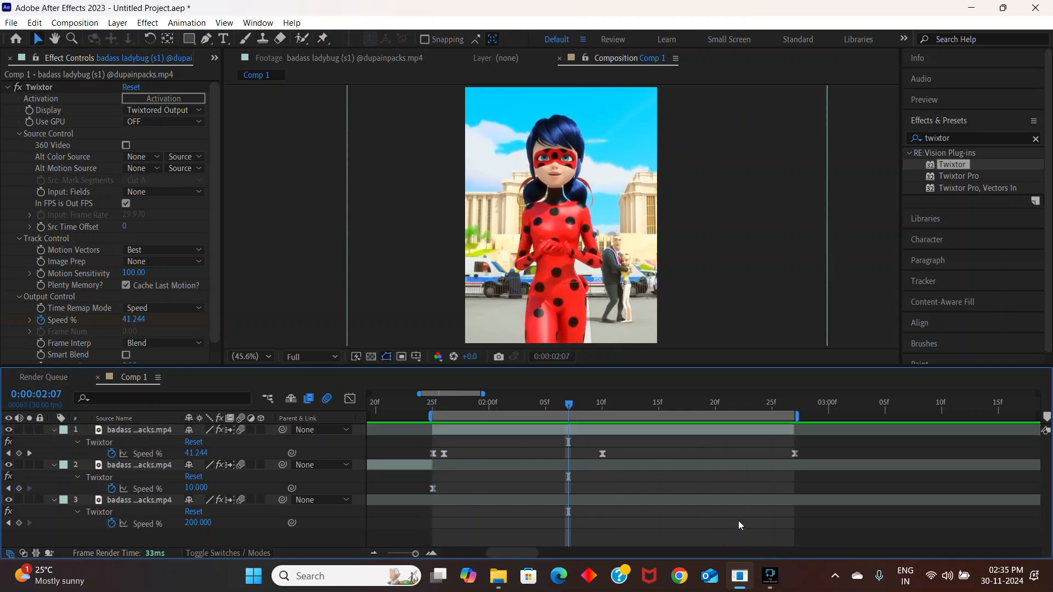
Step: Collapse the layers' keyframes and extend the work area back to the composition start at 0:00:00:00
key(u)
scroll(506, 485, down, 2)
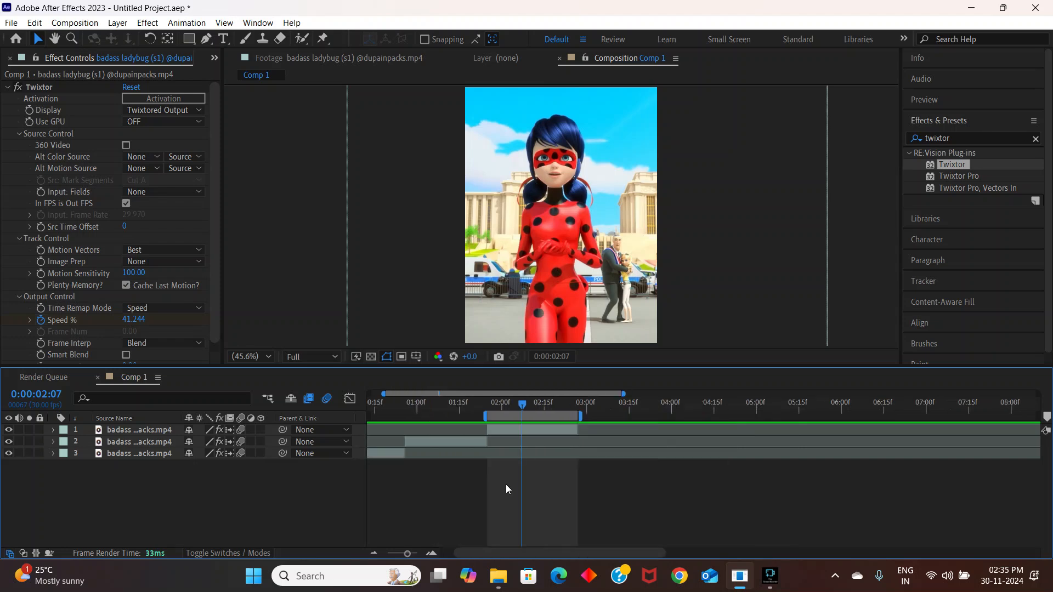
drag(485, 416, 264, 425)
drag(430, 402, 486, 426)
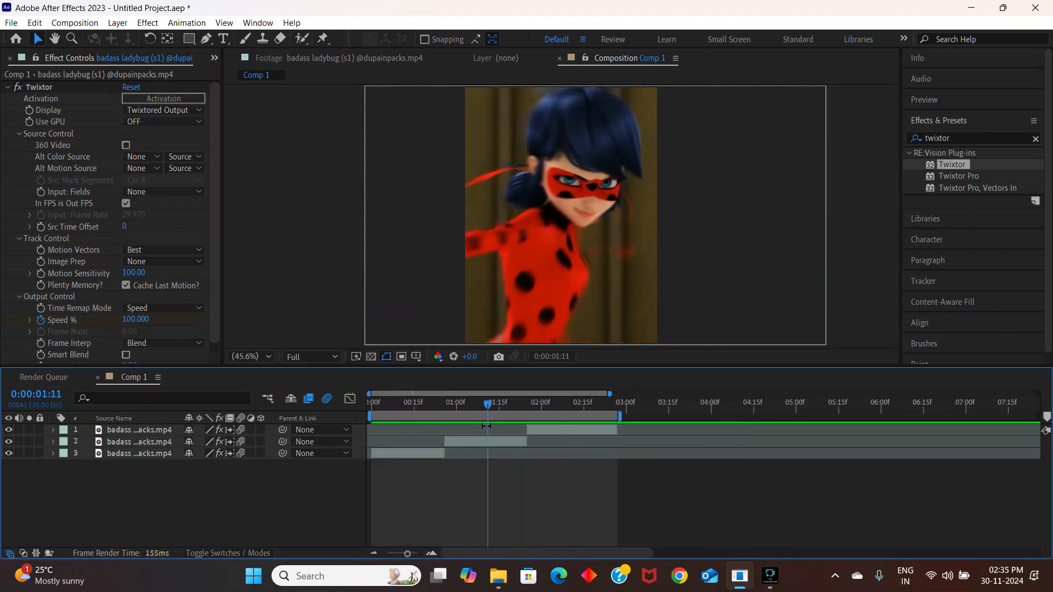
Step: Pre-compose each of the three clips separately, moving all attributes and adjusting each composition's duration to its clip
right_click(400, 451)
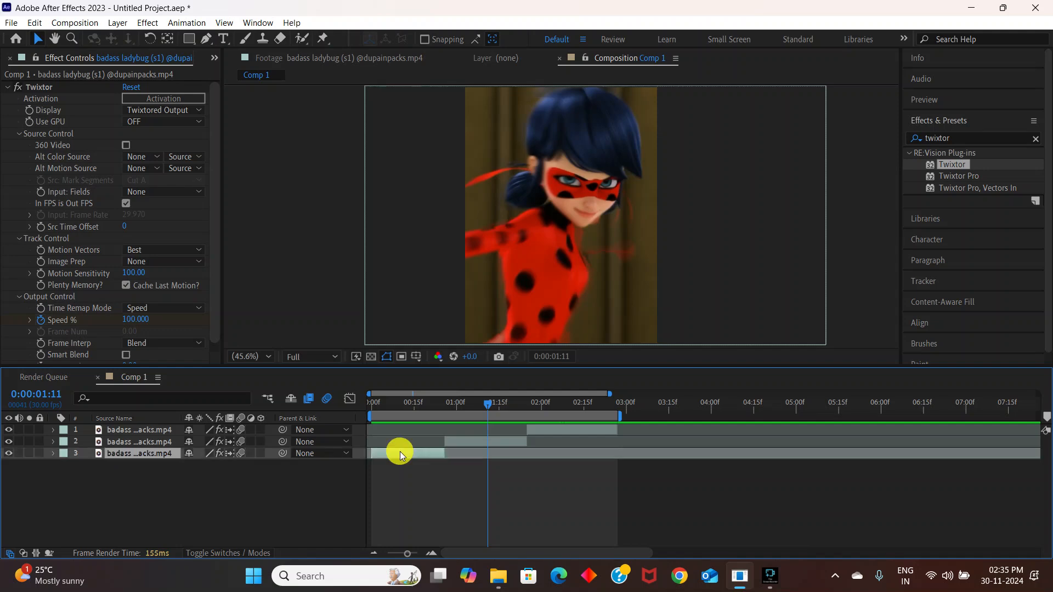
click(428, 478)
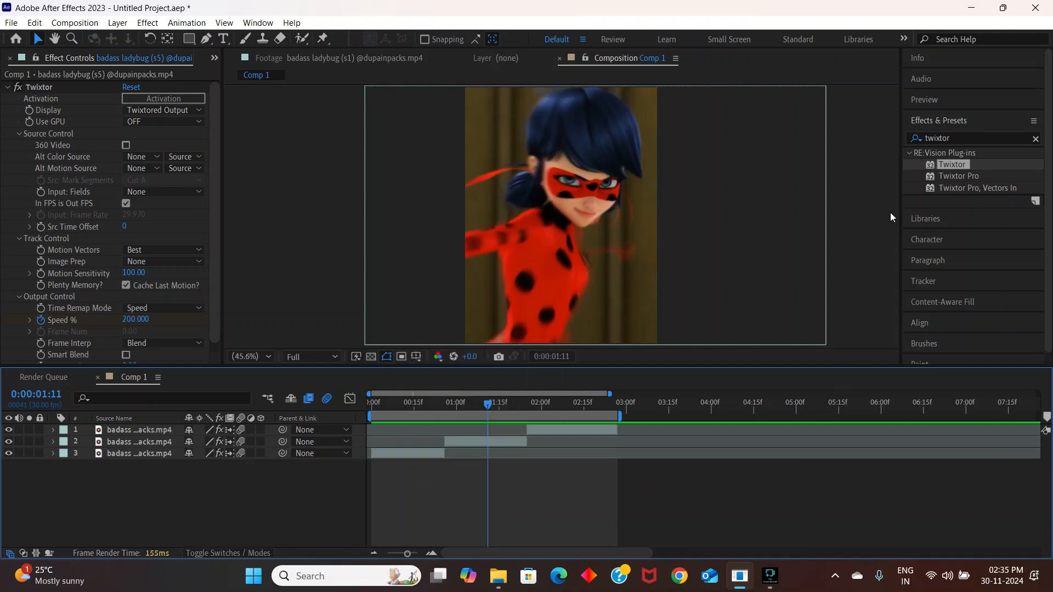
right_click(404, 452)
click(463, 366)
click(555, 373)
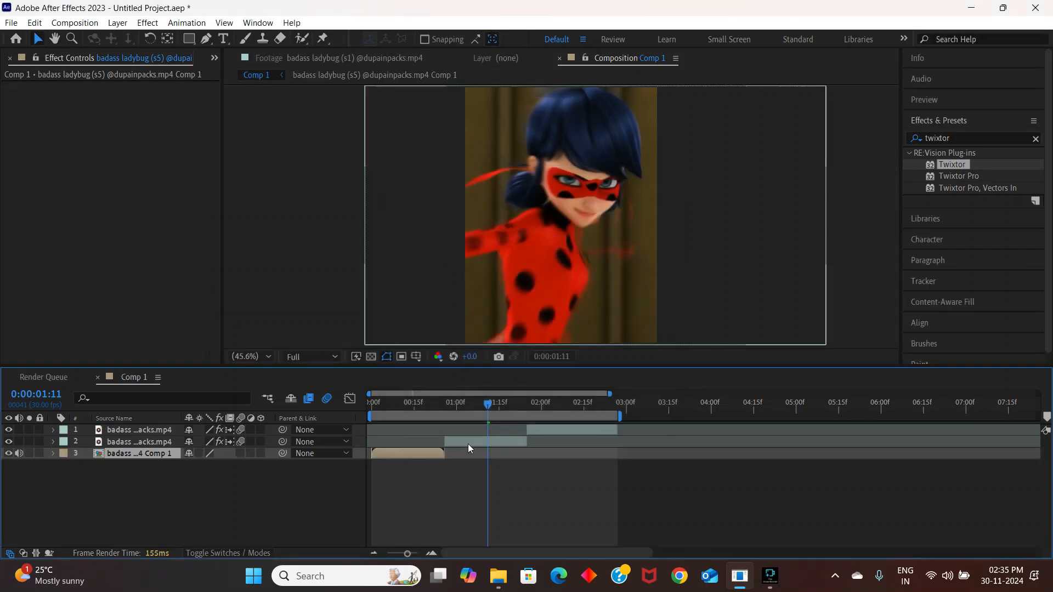
right_click(449, 441)
click(520, 359)
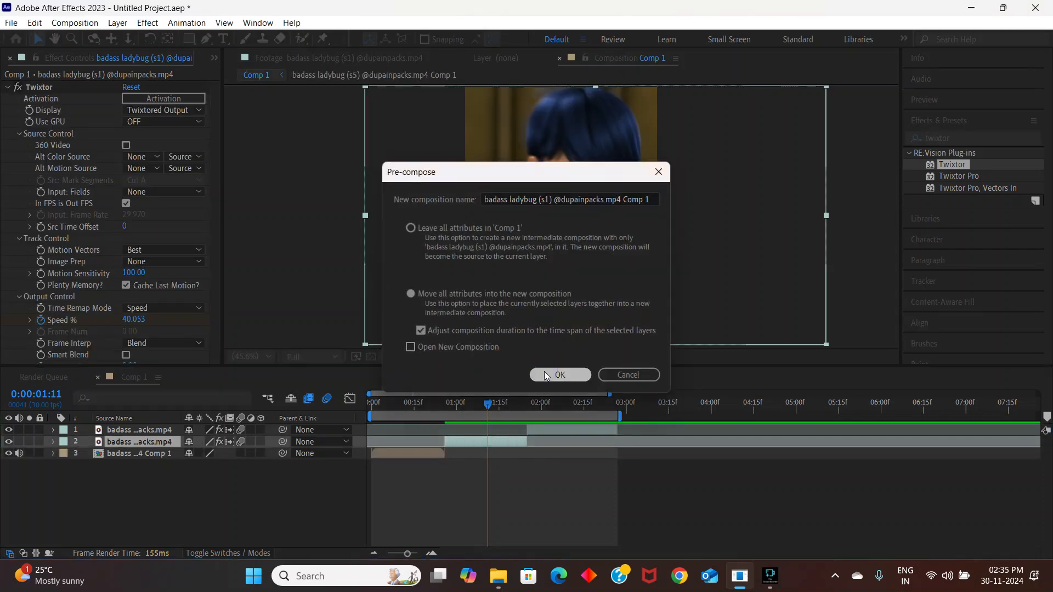
click(544, 370)
right_click(556, 427)
click(592, 339)
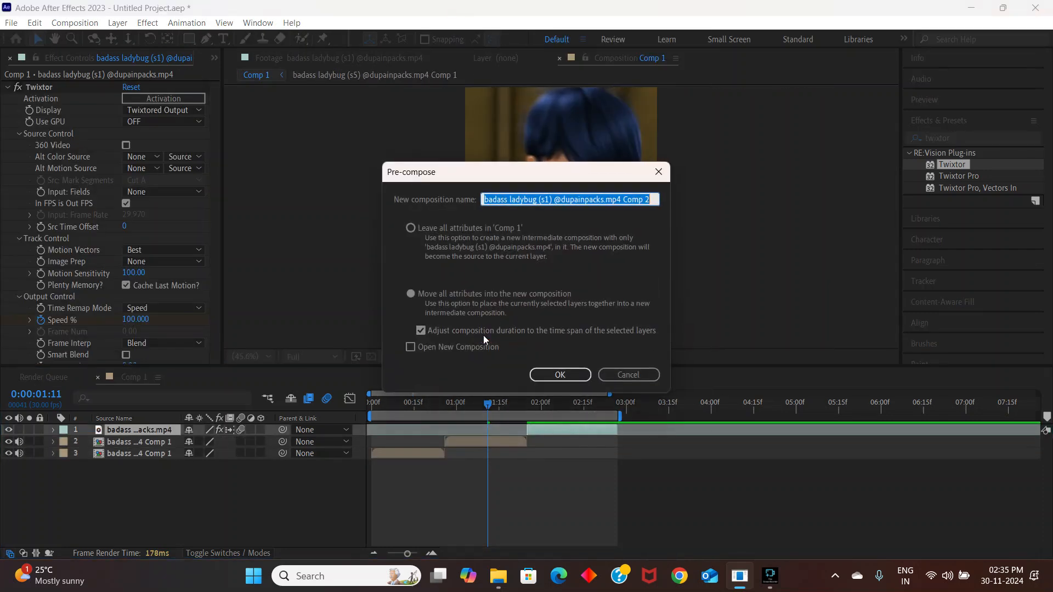
click(563, 373)
Step: Enable motion blur on all three precomps and apply the Twitch effect to the layer 3 precomp
drag(474, 408, 372, 408)
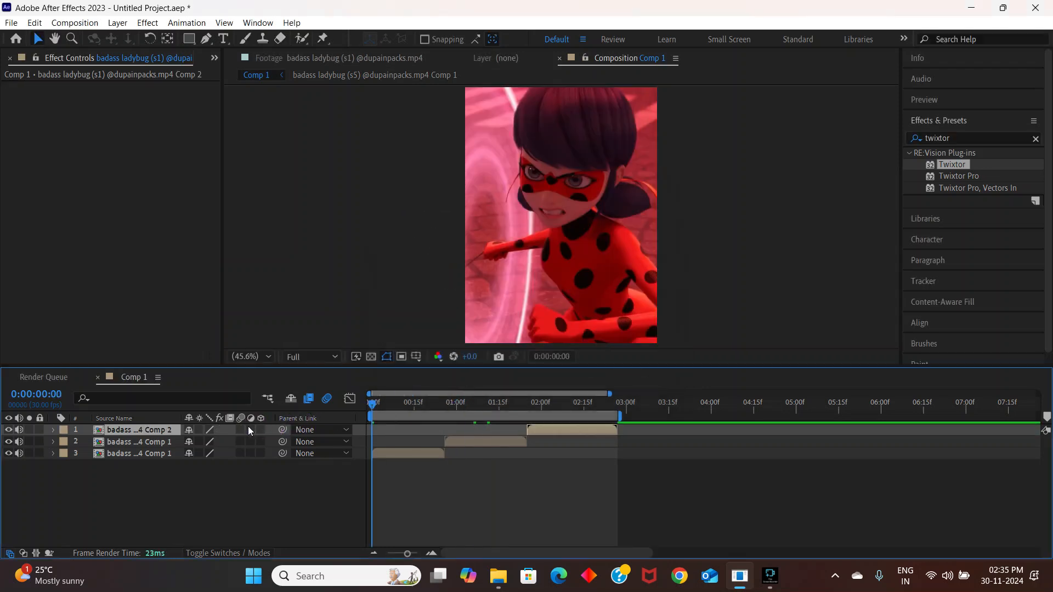
drag(243, 431, 240, 453)
click(911, 141)
text(twit)
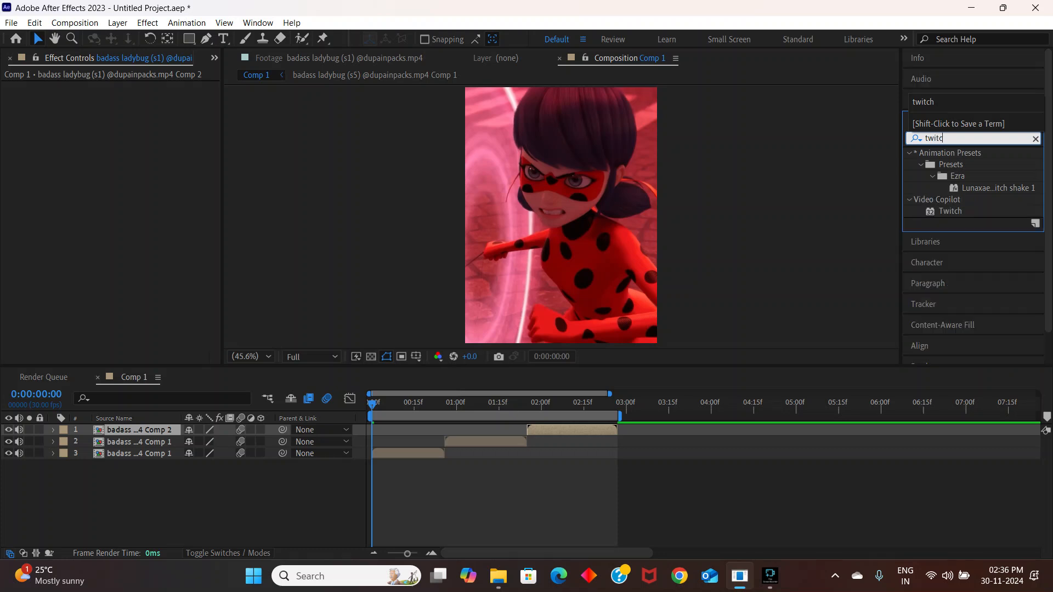
drag(950, 211, 421, 459)
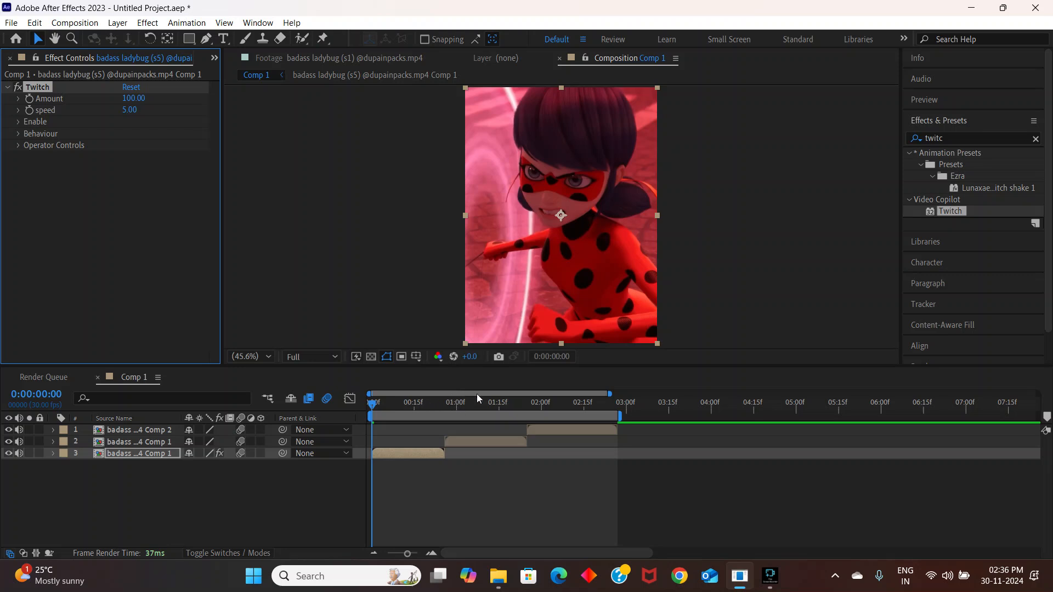
Step: Shorten the work area so that it spans only the layer 3 precomp, and return to 0:00:00:00
drag(620, 415, 459, 422)
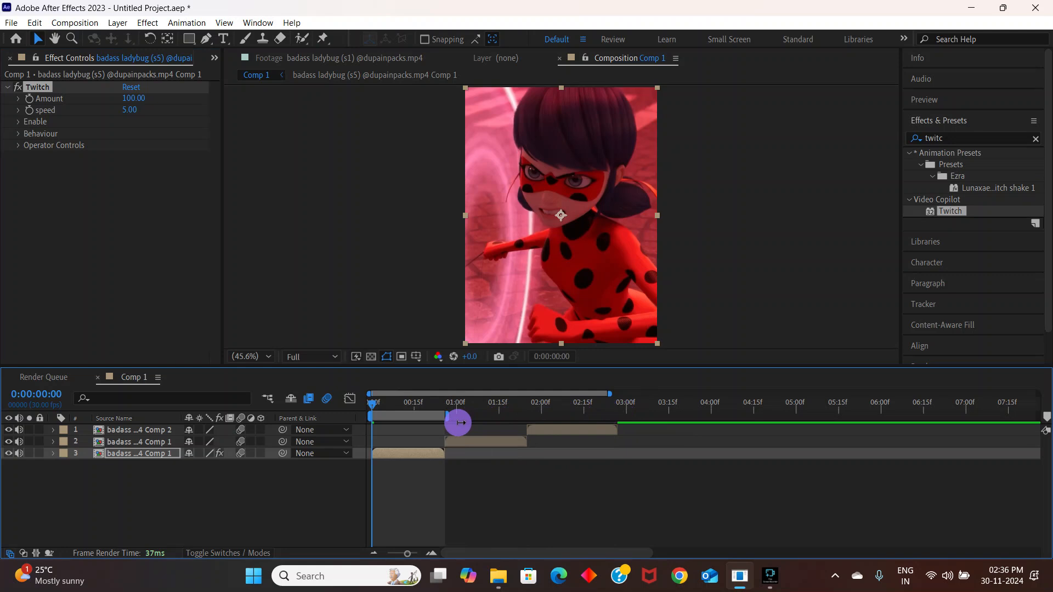
drag(375, 406, 510, 425)
click(455, 440)
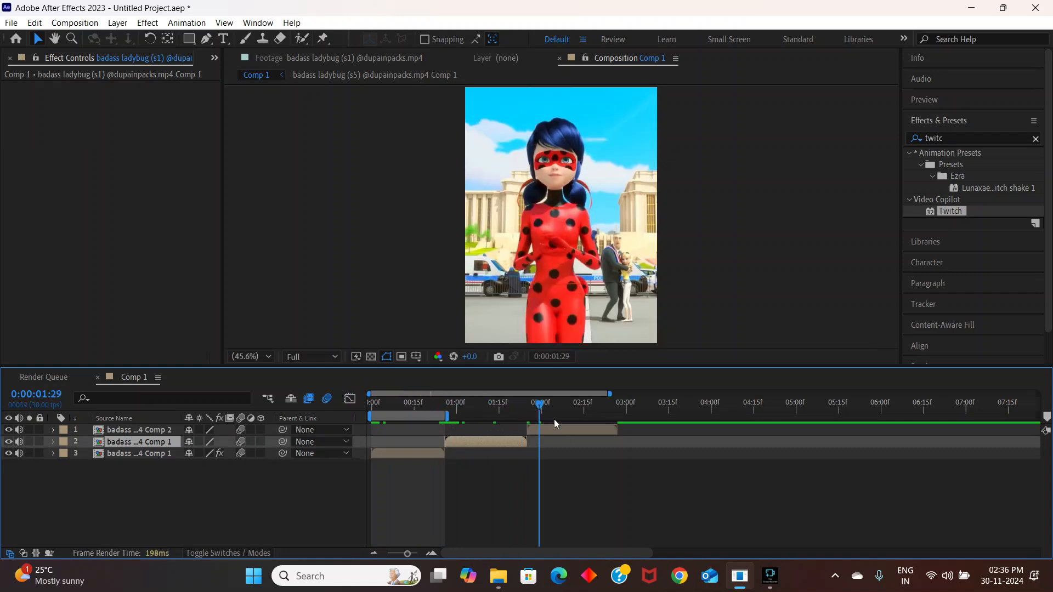
drag(540, 404, 277, 430)
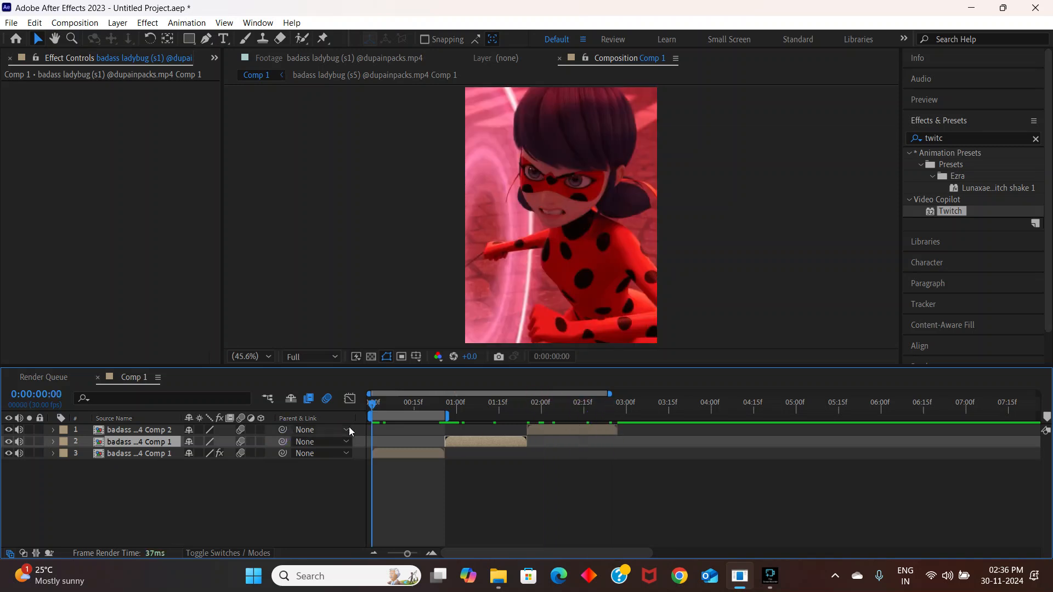
Step: Add a Twitch Amount keyframe of 100 at 0:00:00:00 on the layer 3 precomp and set the Twitch speed to 40
click(408, 454)
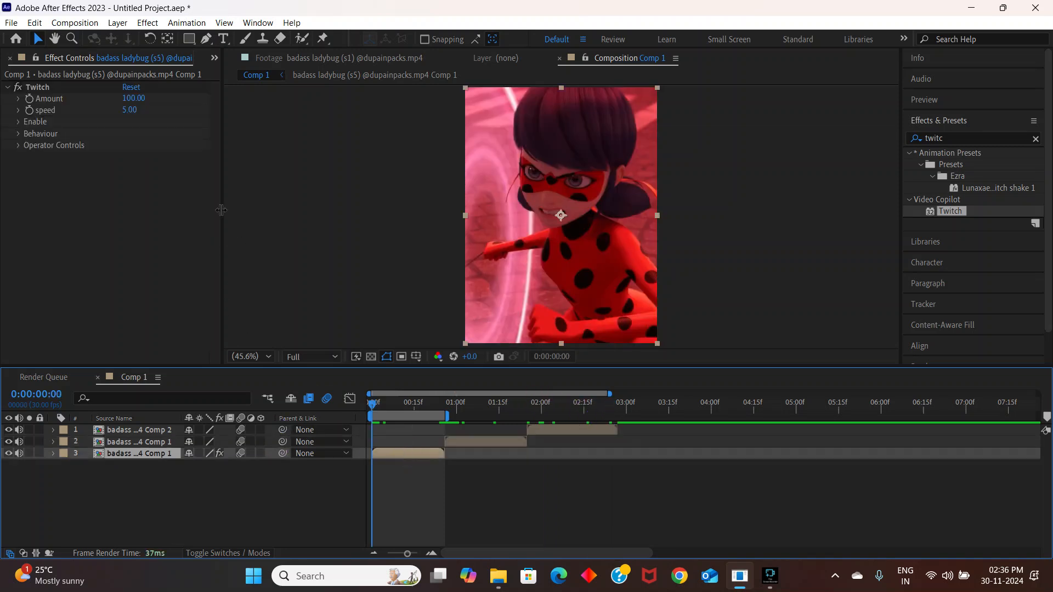
click(30, 88)
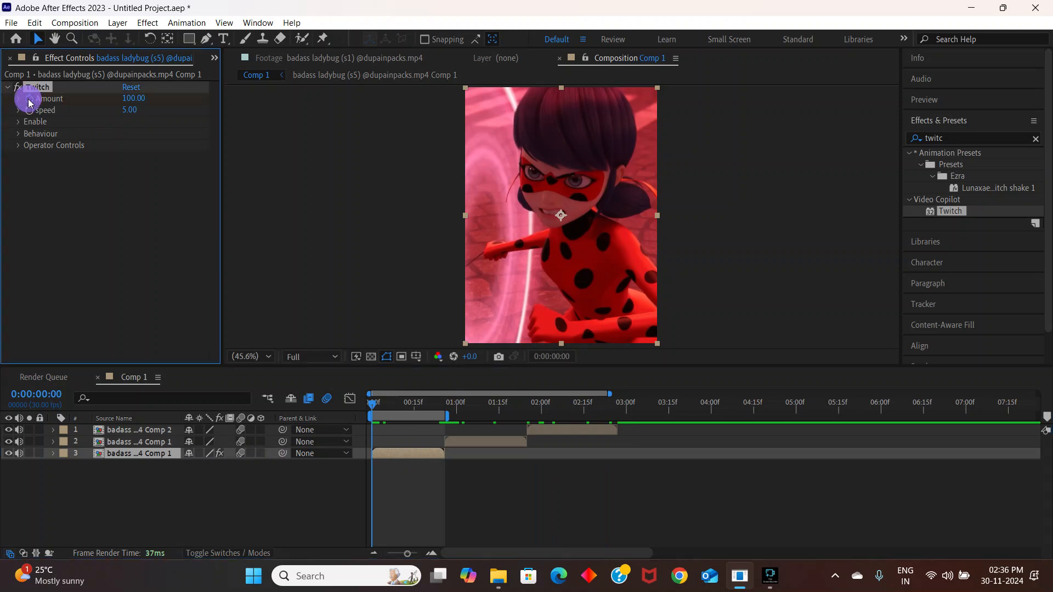
click(134, 110)
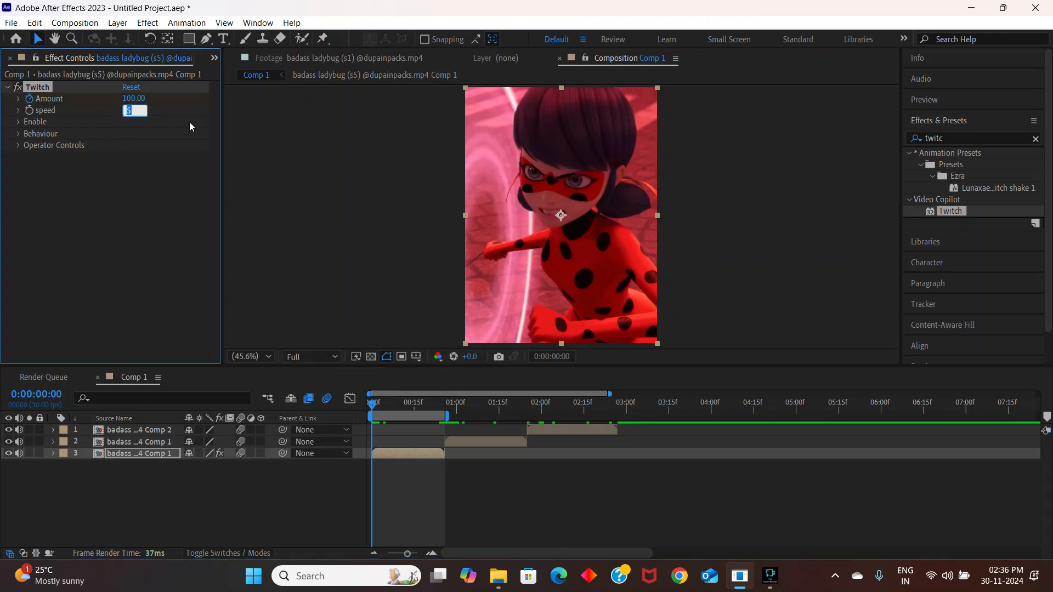
text(40)
key(Return)
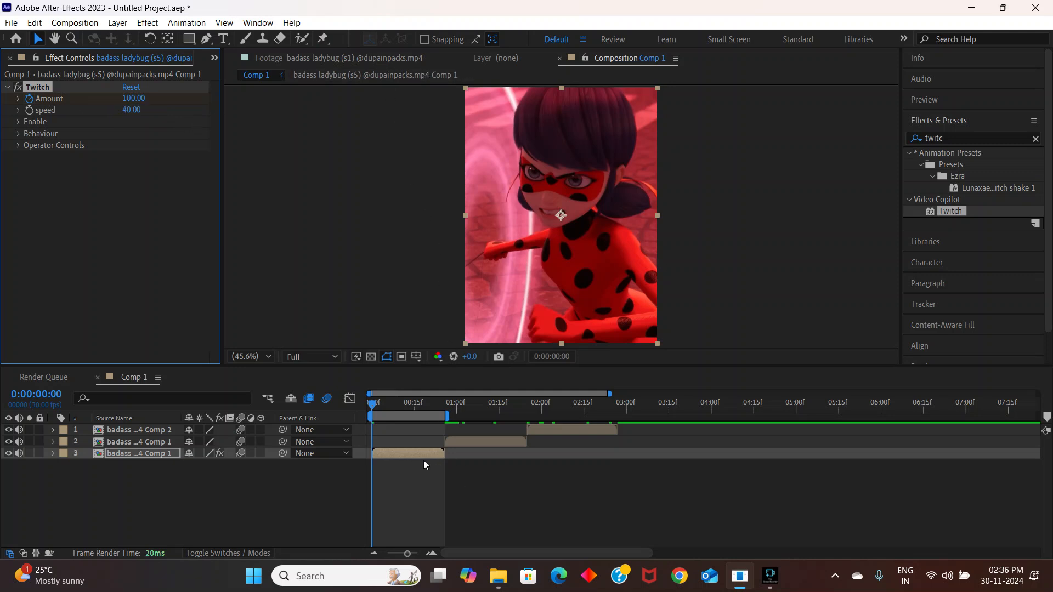
key(u)
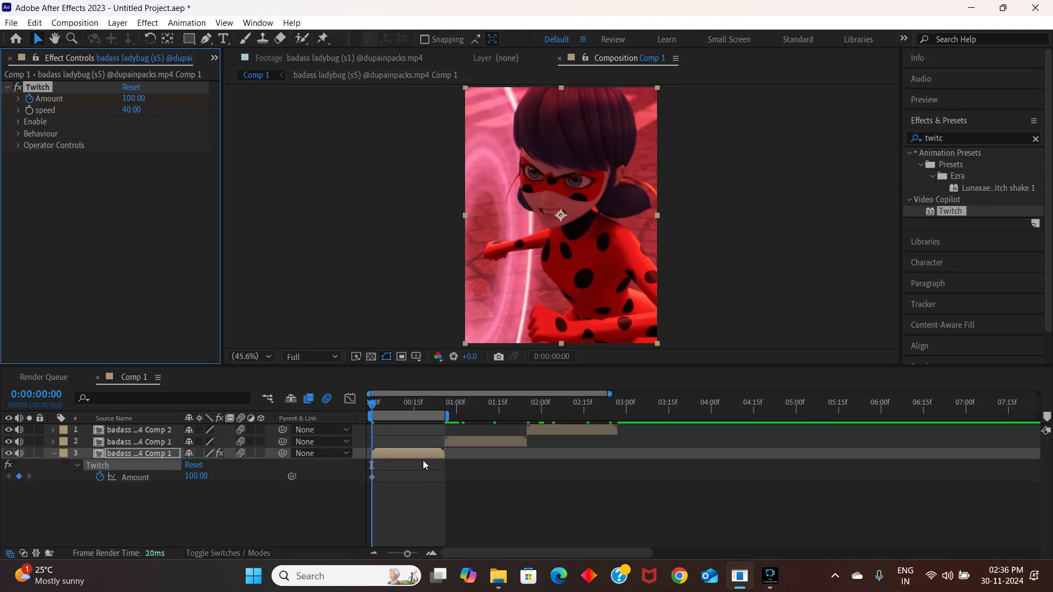
click(371, 476)
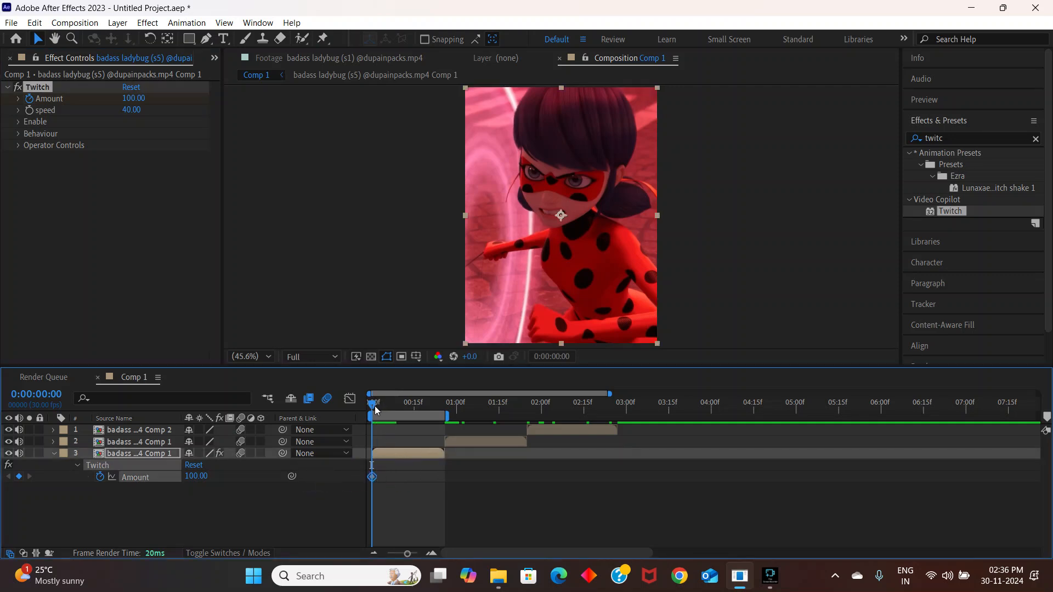
Step: Add Twitch Amount keyframes to the layer 3 precomp: 0 at the clip's middle and 100 at its end, 0:00:00:26
scroll(375, 483, up, 1)
drag(490, 552, 451, 543)
drag(387, 409, 445, 408)
click(133, 98)
text(0)
key(Return)
drag(497, 409, 518, 409)
click(129, 98)
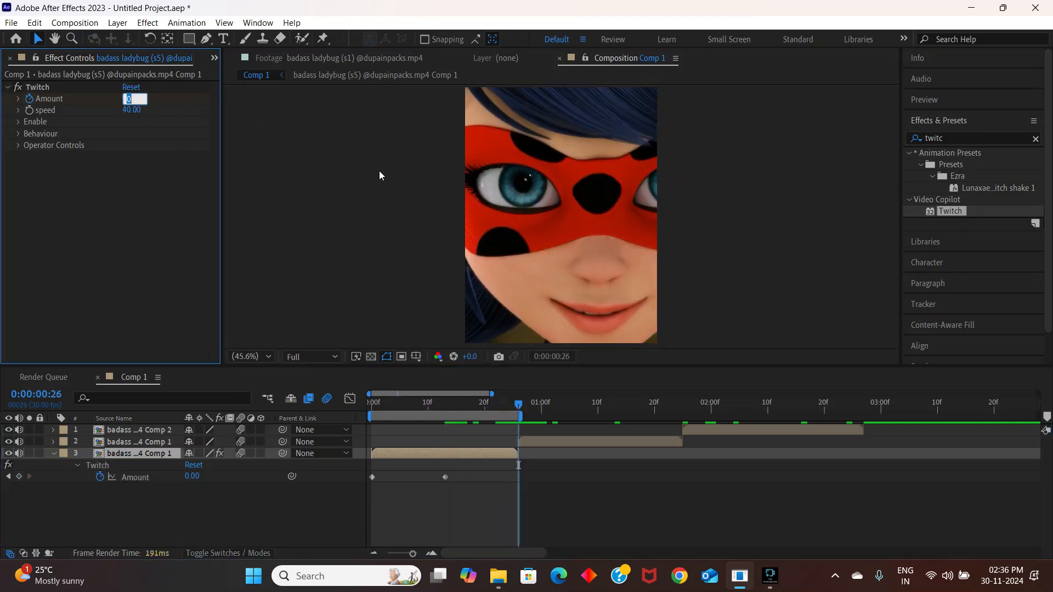
key(Return)
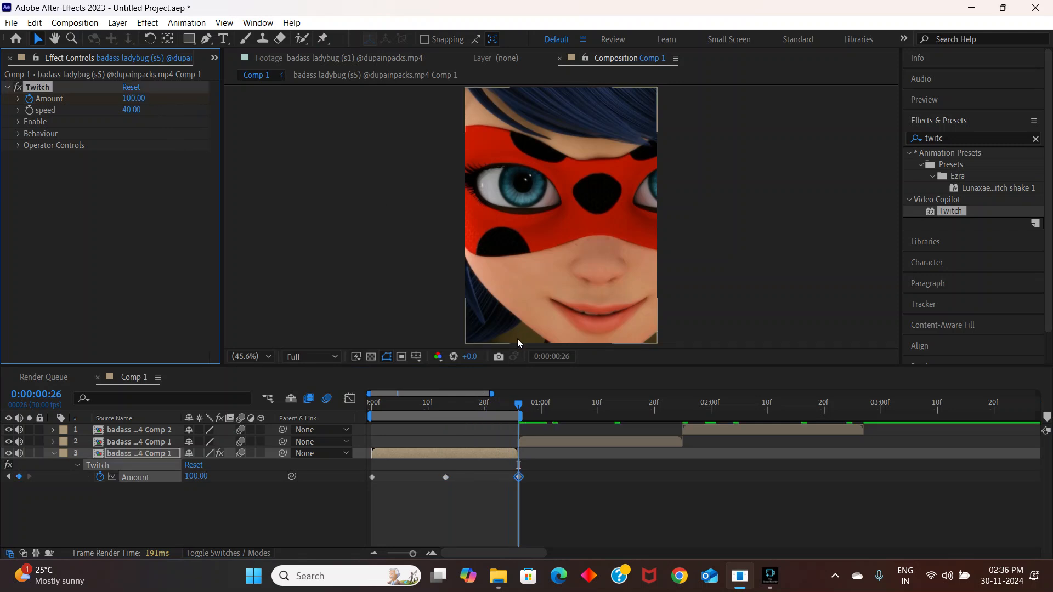
click(519, 407)
drag(520, 406, 365, 425)
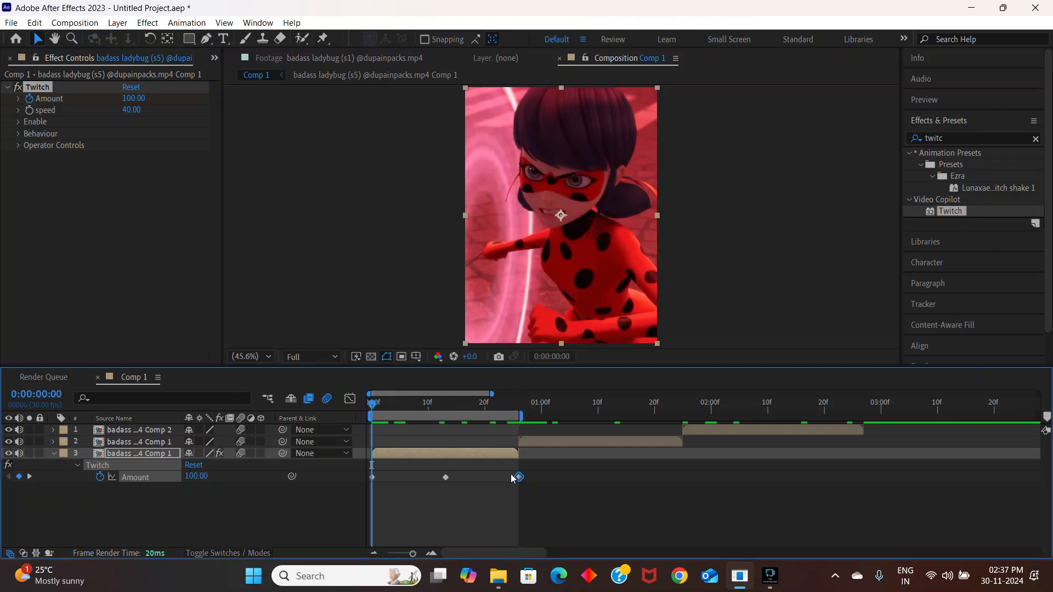
Step: Easy-ease the three Twitch Amount keyframes and shape the value graph into a U curve with steep ends and a flat middle
drag(534, 475, 354, 484)
key(F9)
click(350, 399)
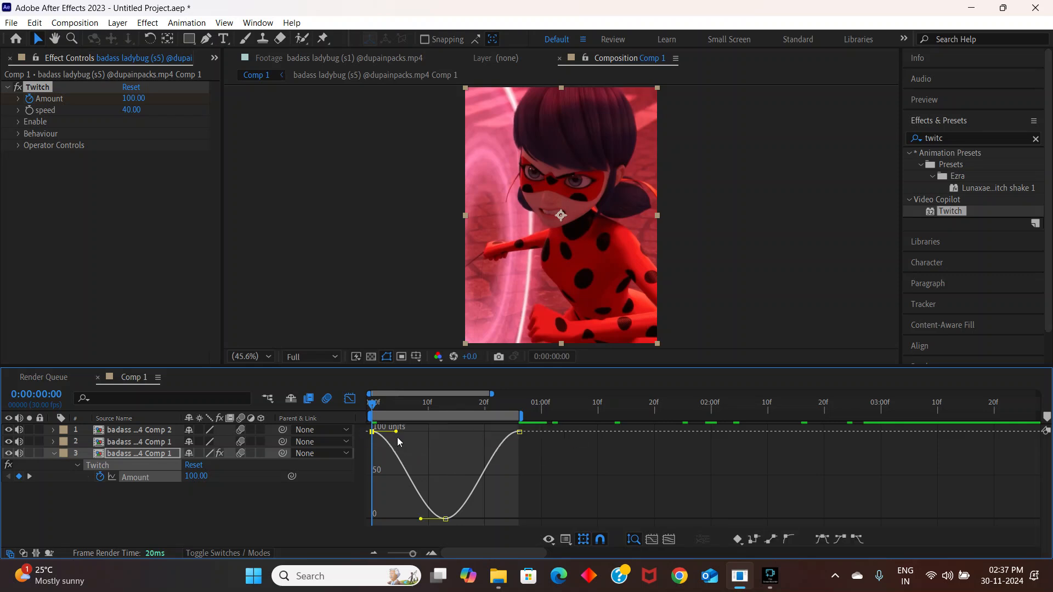
drag(396, 432, 363, 518)
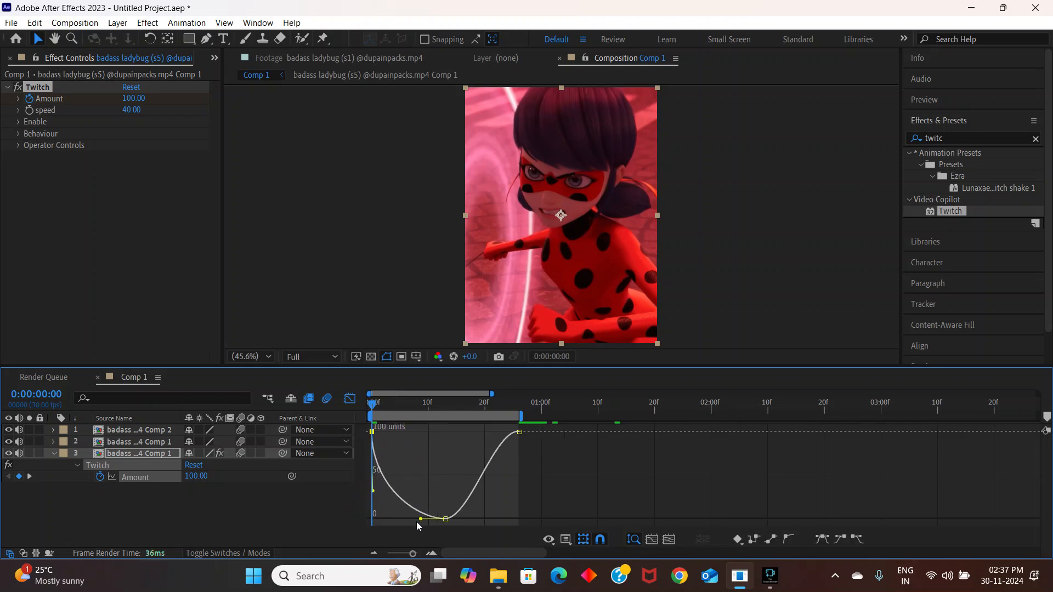
click(386, 518)
click(470, 507)
click(474, 513)
drag(418, 513, 384, 523)
drag(494, 432, 555, 511)
drag(470, 519, 501, 520)
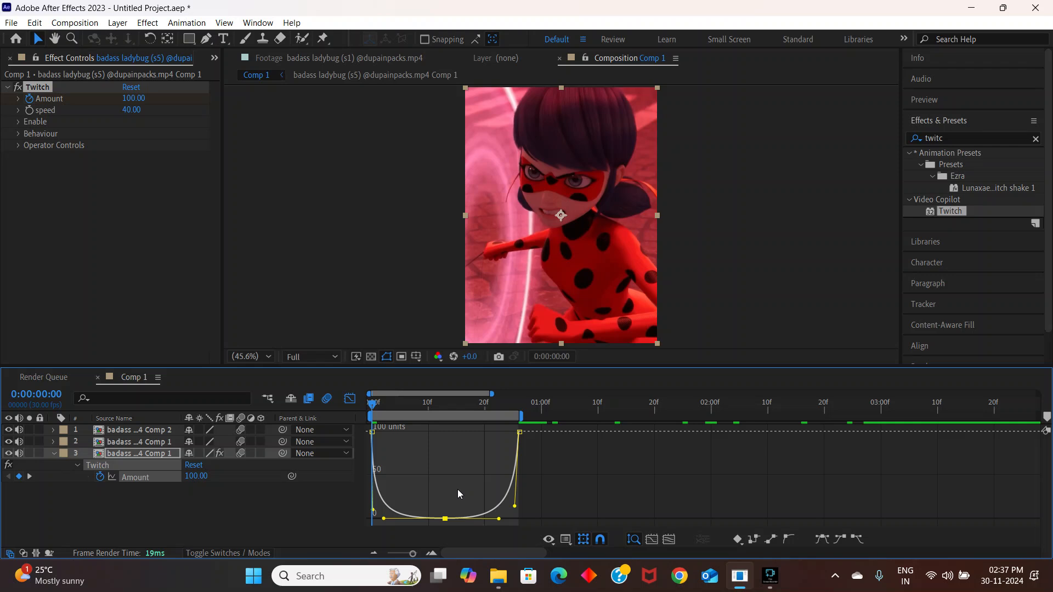
Step: Shorten both handles of the middle Amount keyframe slightly to refine the U curve, and close the graph
scroll(460, 491, up, 3)
drag(478, 558, 430, 559)
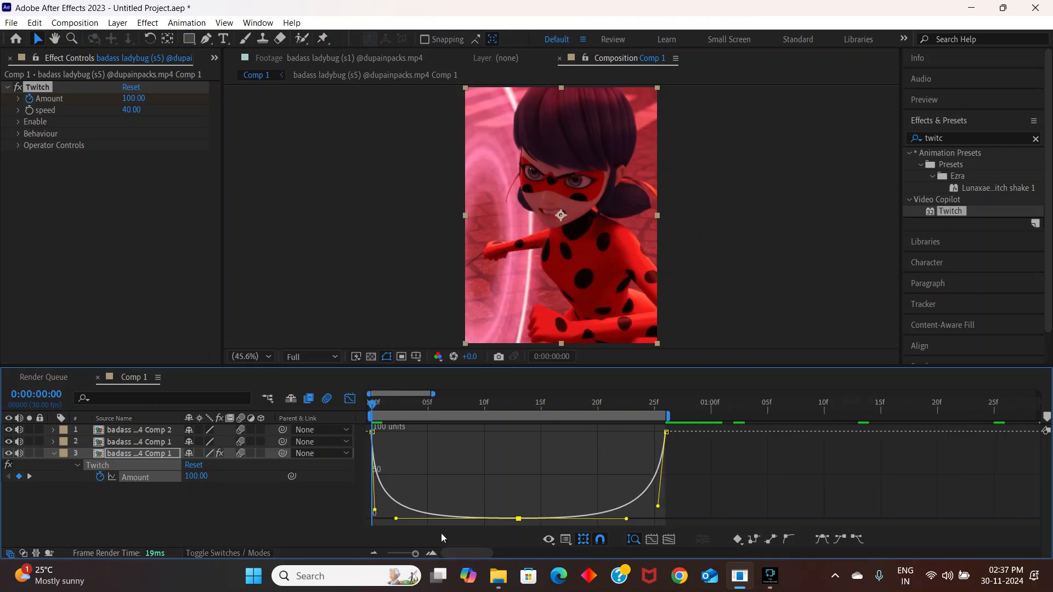
drag(396, 518, 412, 522)
drag(621, 517, 609, 518)
click(350, 404)
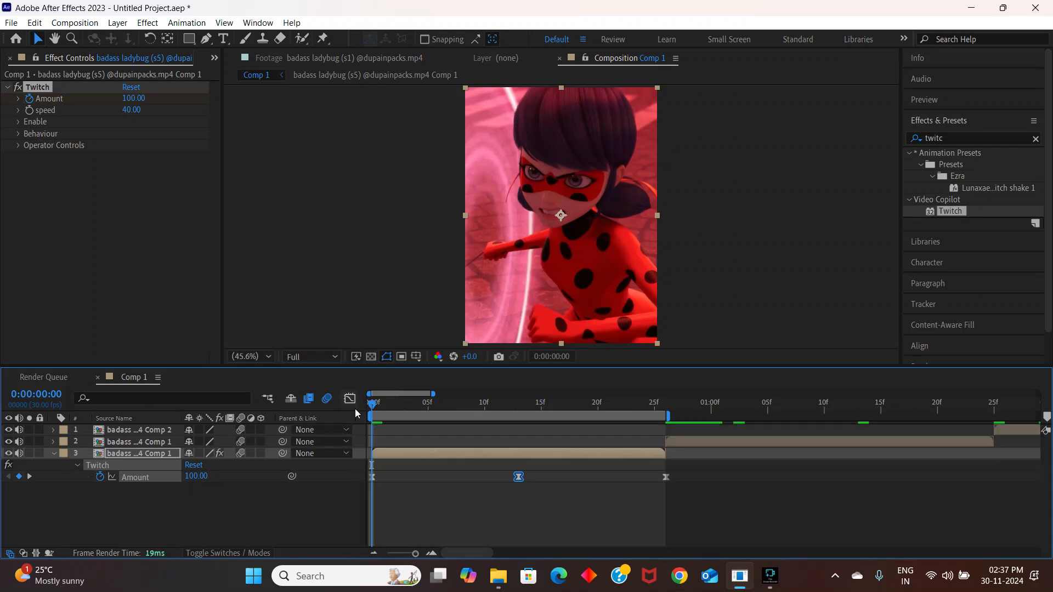
key(minus)
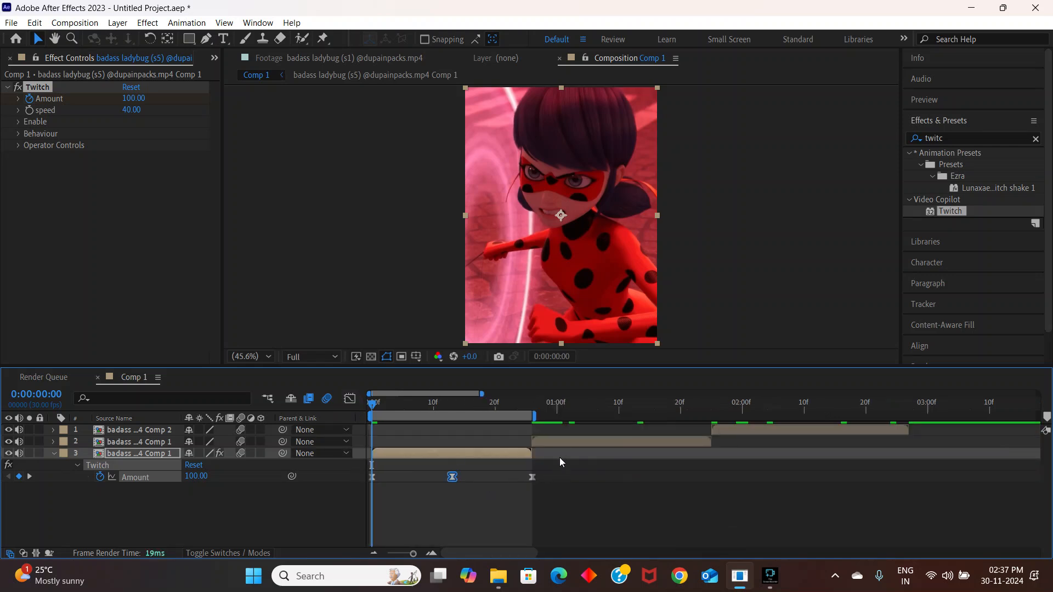
key(minus)
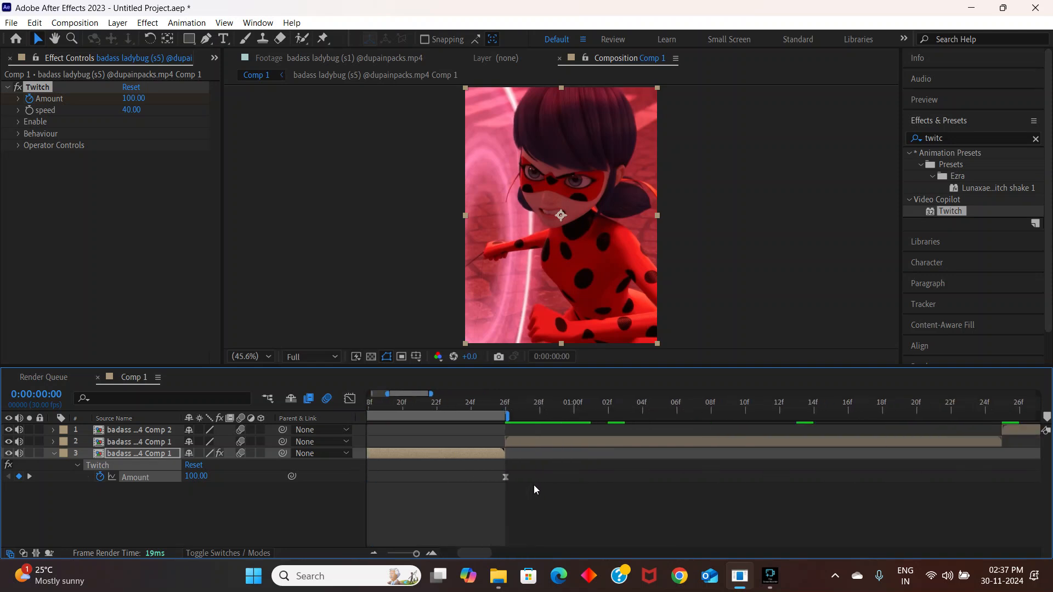
key(minus)
key(minus)
scroll(458, 490, up, 2)
drag(525, 551, 378, 534)
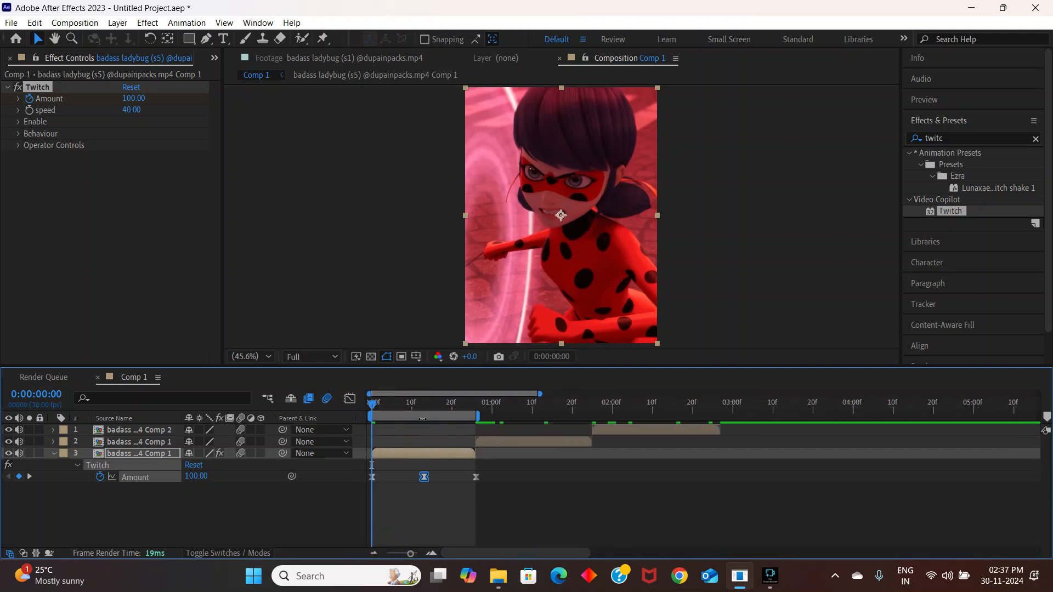
Step: Enable Blur, Light, Scale and Slide in the layer 3 Twitch effect and preview the clip from 0:00:00:00
click(18, 121)
click(125, 134)
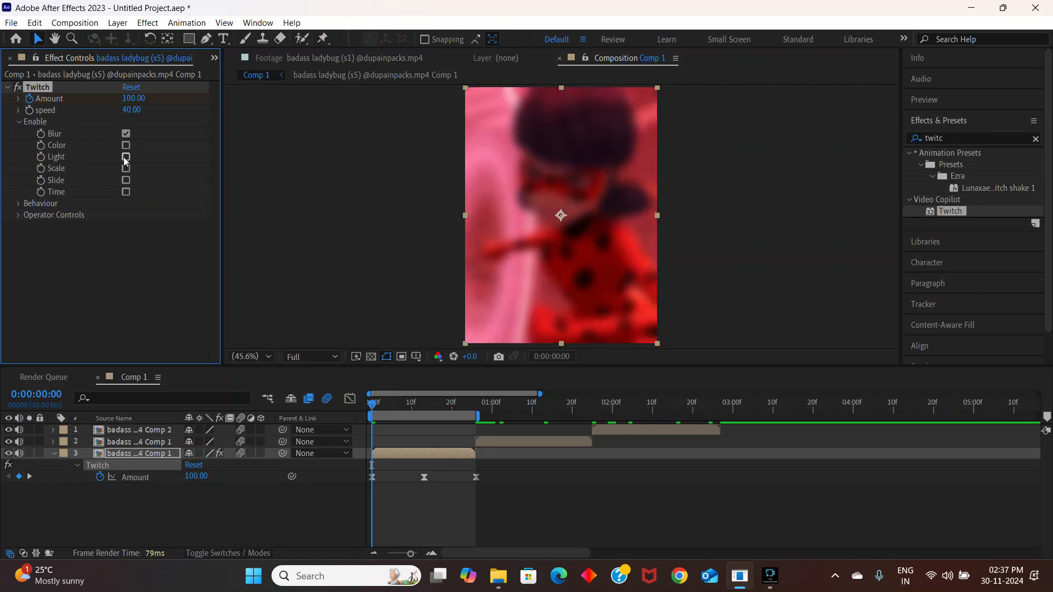
click(126, 157)
click(126, 168)
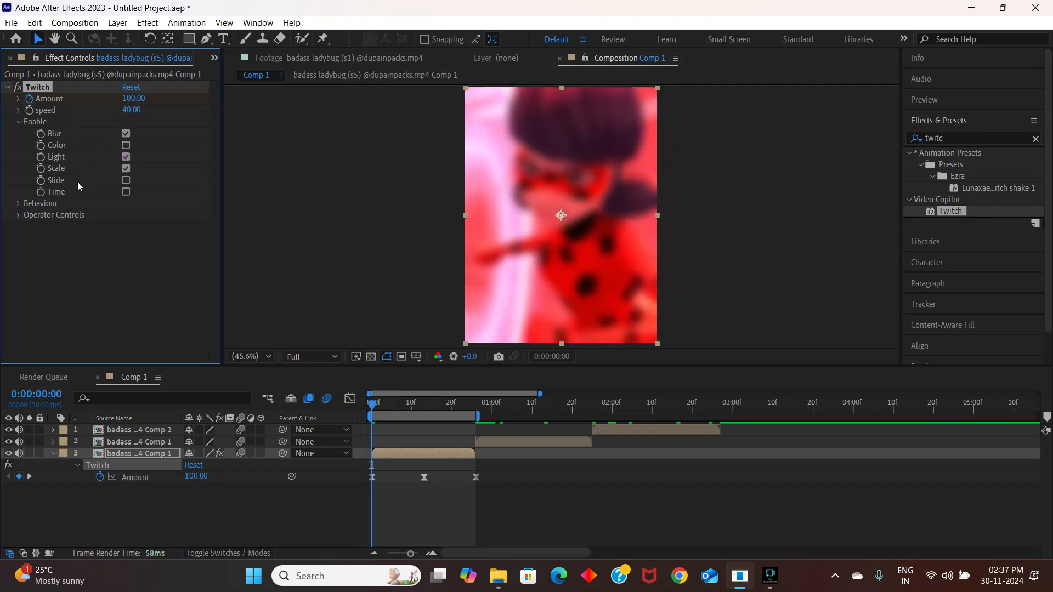
click(126, 180)
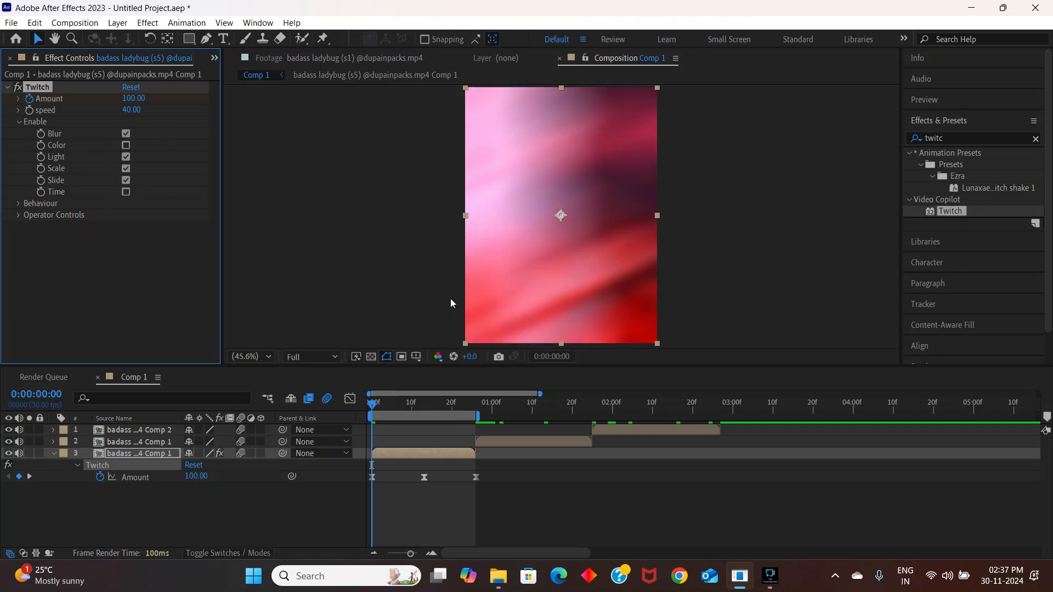
drag(386, 405, 341, 419)
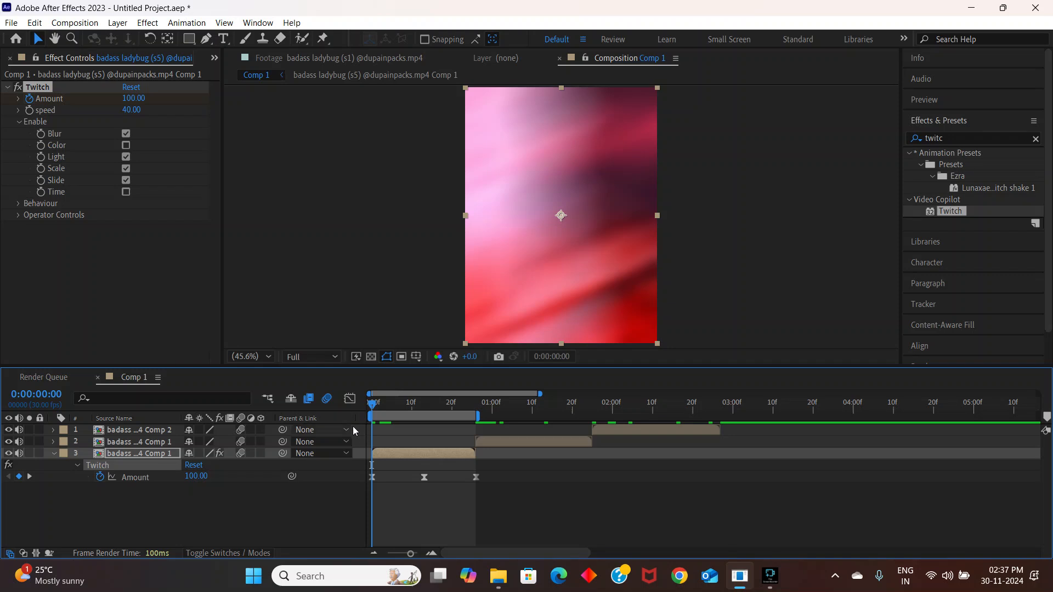
key(space)
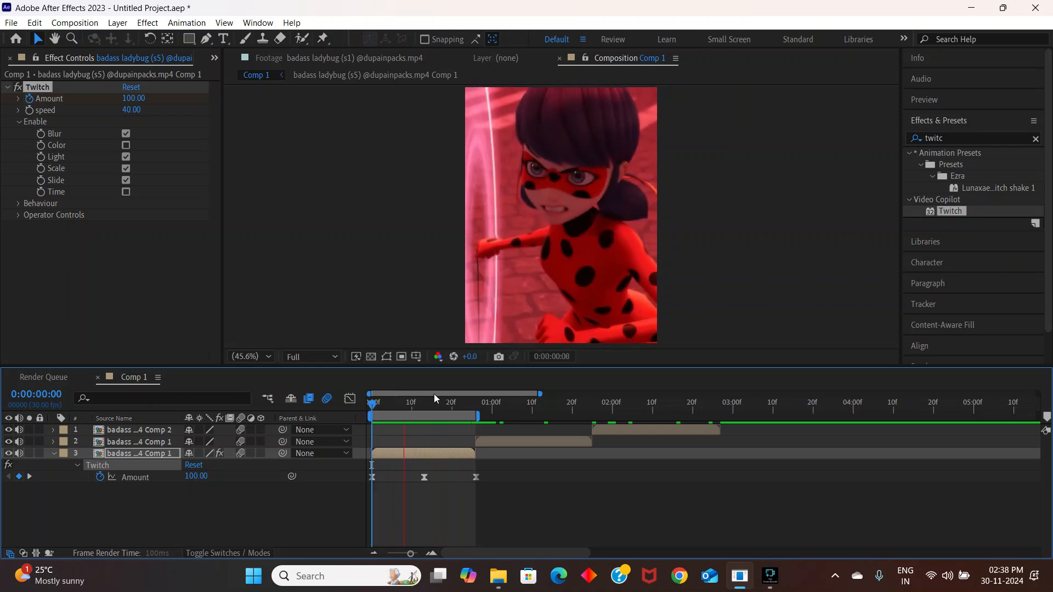
Step: Move the work area over the layer 2 clip, apply Twitch to it, and set its speed to 40
click(425, 407)
drag(382, 415, 492, 435)
drag(579, 417, 594, 417)
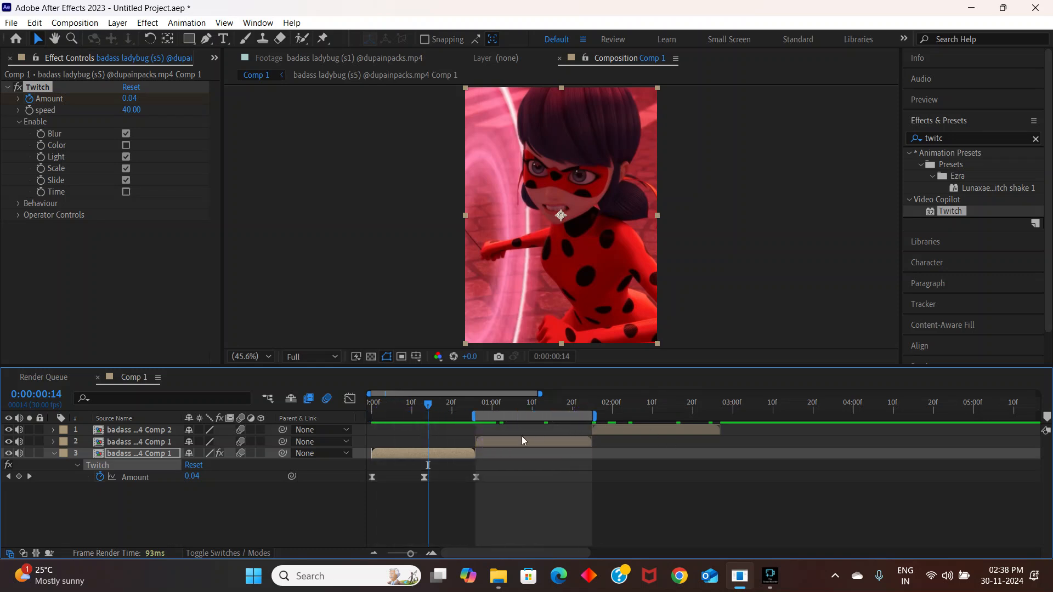
click(512, 441)
drag(953, 214, 512, 441)
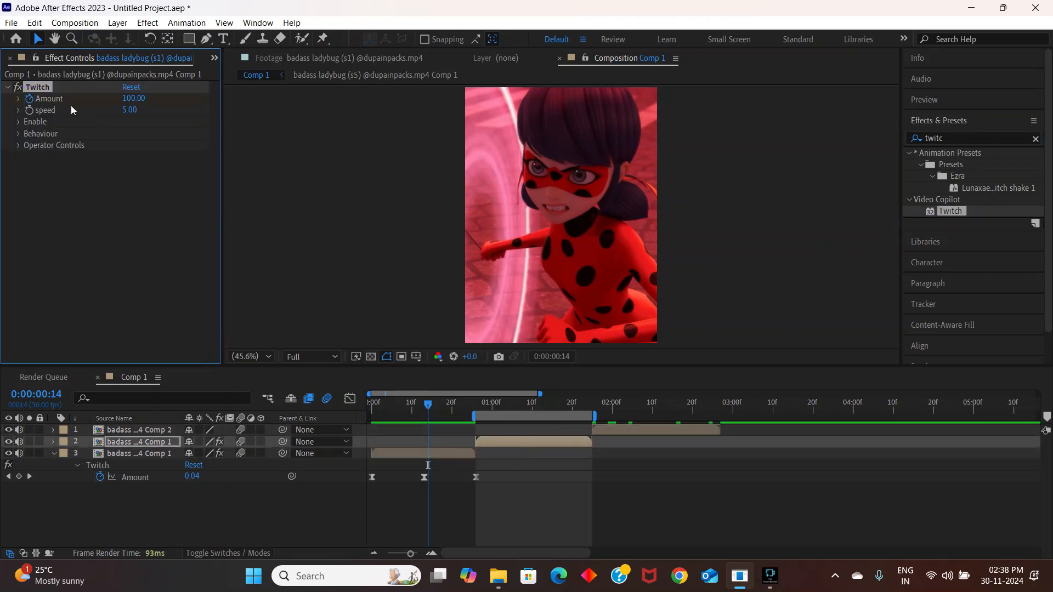
click(133, 111)
key(Return)
Step: Place layer 2's Twitch Amount keyframe of 100 at the clip's start, 0:00:00:26, and add one of 0 at its end, 0:00:01:25
drag(430, 406, 483, 412)
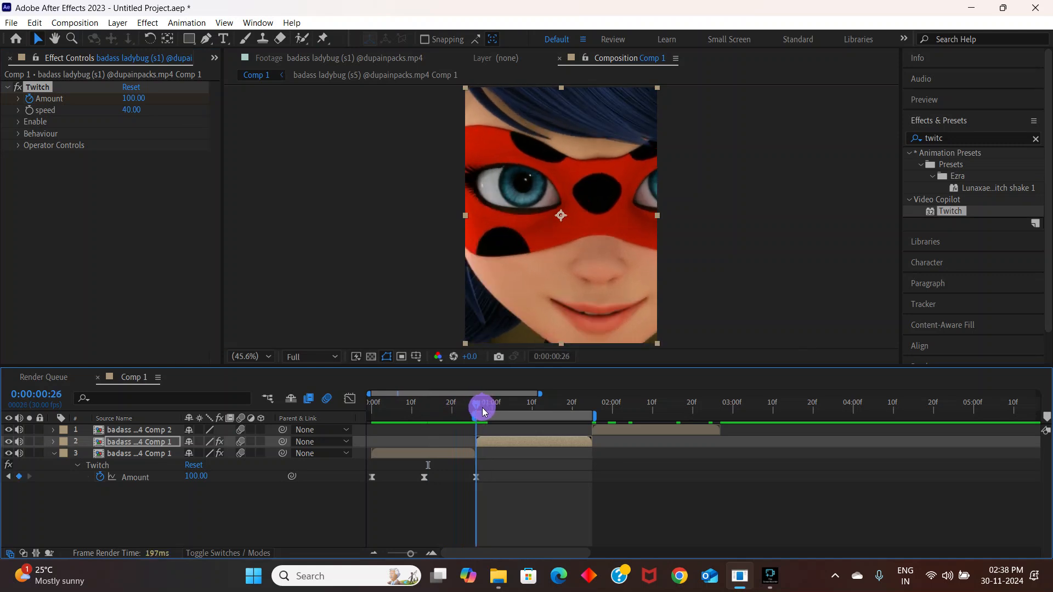
click(482, 443)
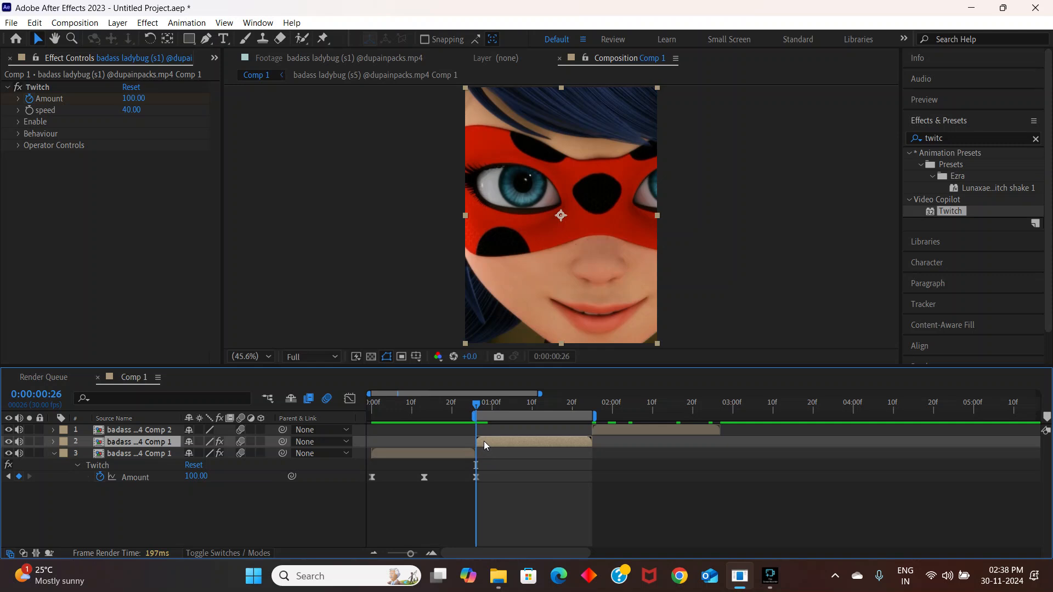
key(u)
drag(428, 465, 452, 466)
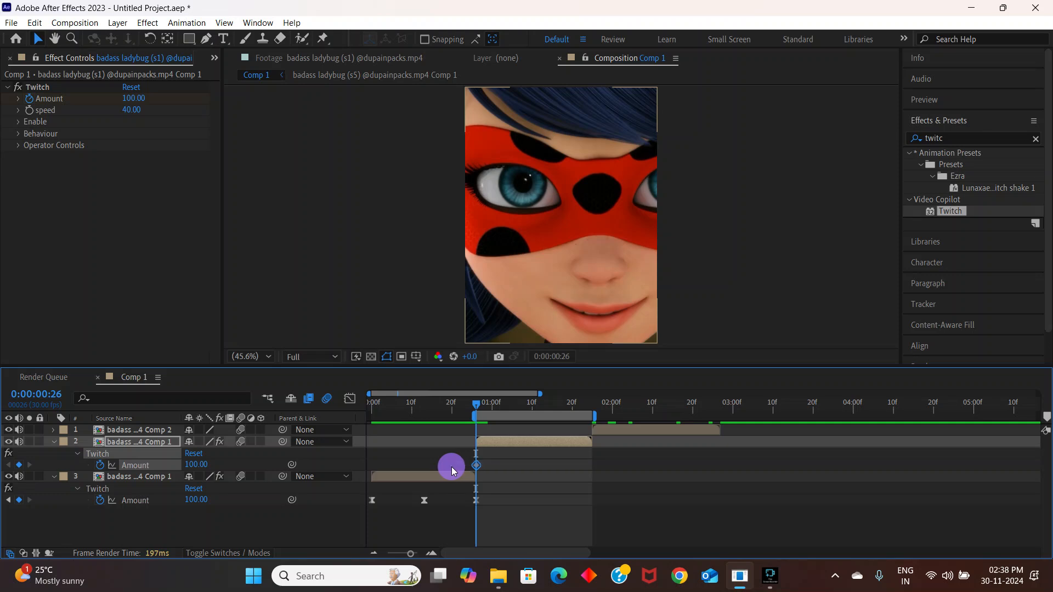
drag(481, 410, 585, 446)
click(140, 97)
key(Return)
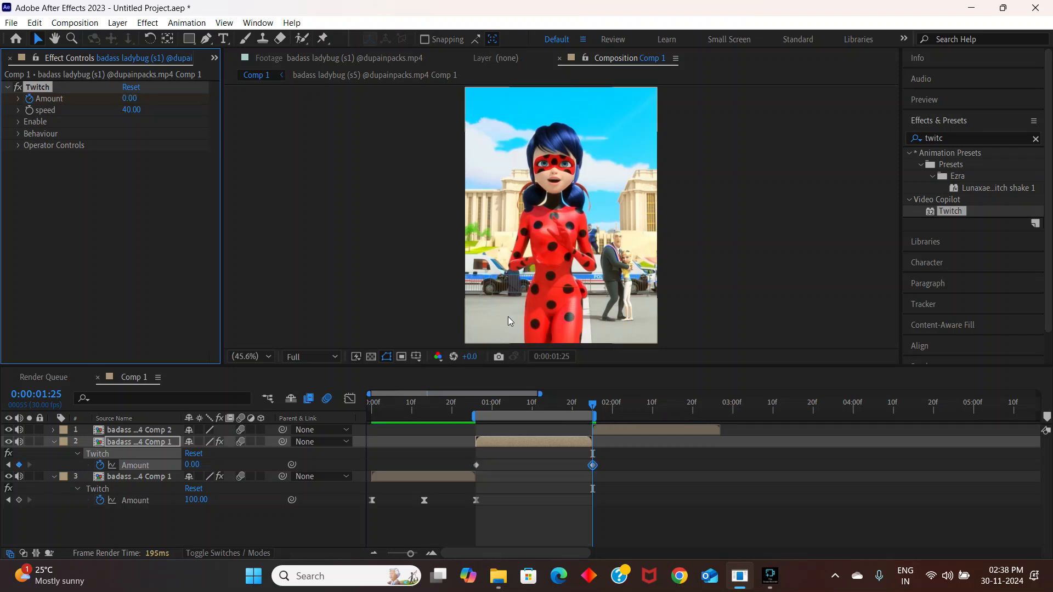
Step: Easy-ease layer 2's two Twitch Amount keyframes and shape the value graph into a steep initial drop with a long flat tail
drag(522, 409, 512, 409)
drag(597, 466, 456, 468)
key(F9)
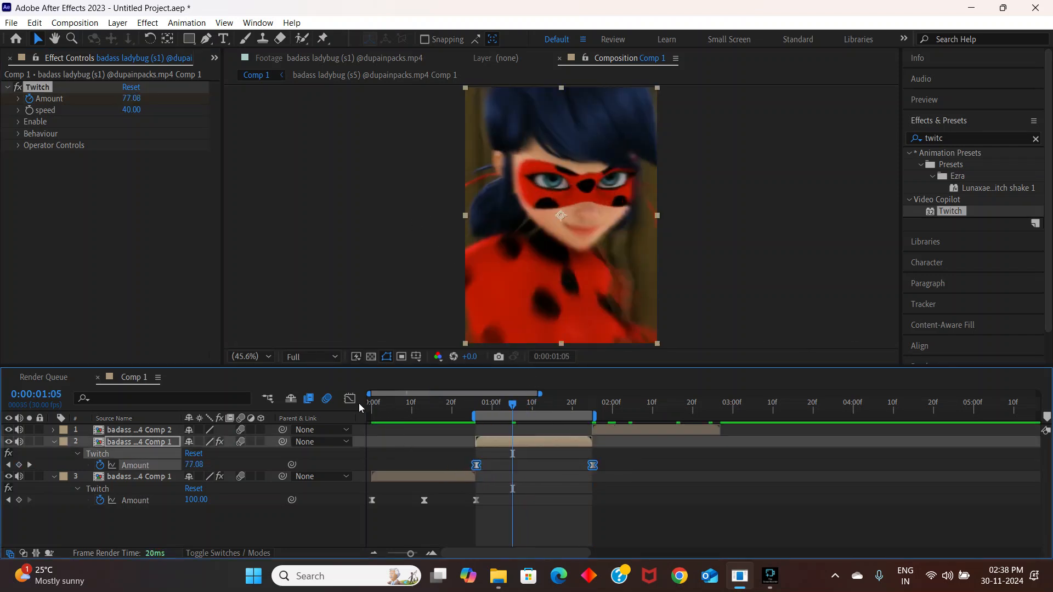
click(350, 398)
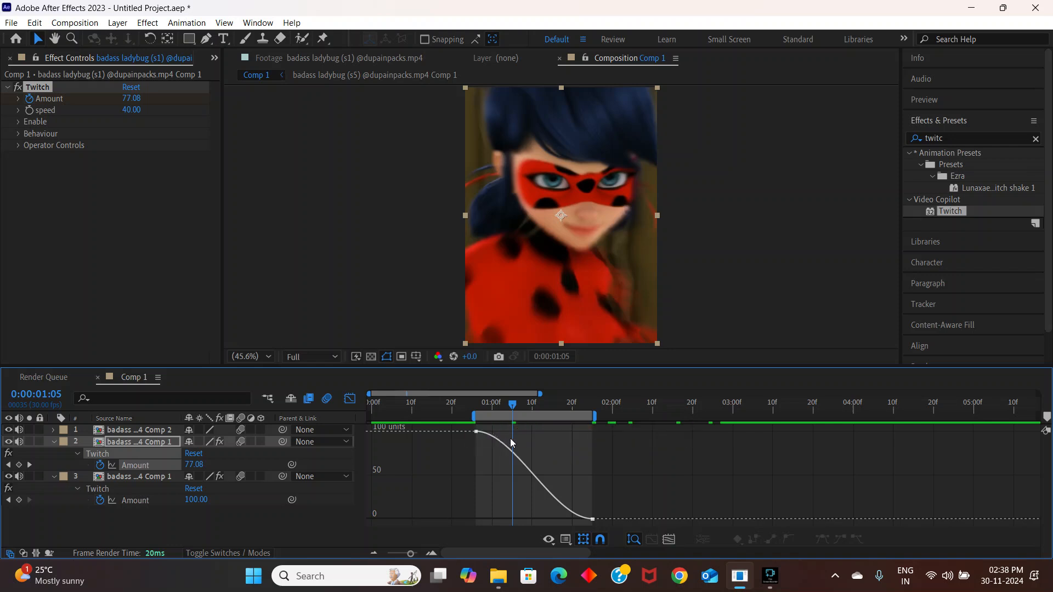
click(481, 434)
drag(515, 433, 465, 514)
drag(553, 518, 486, 519)
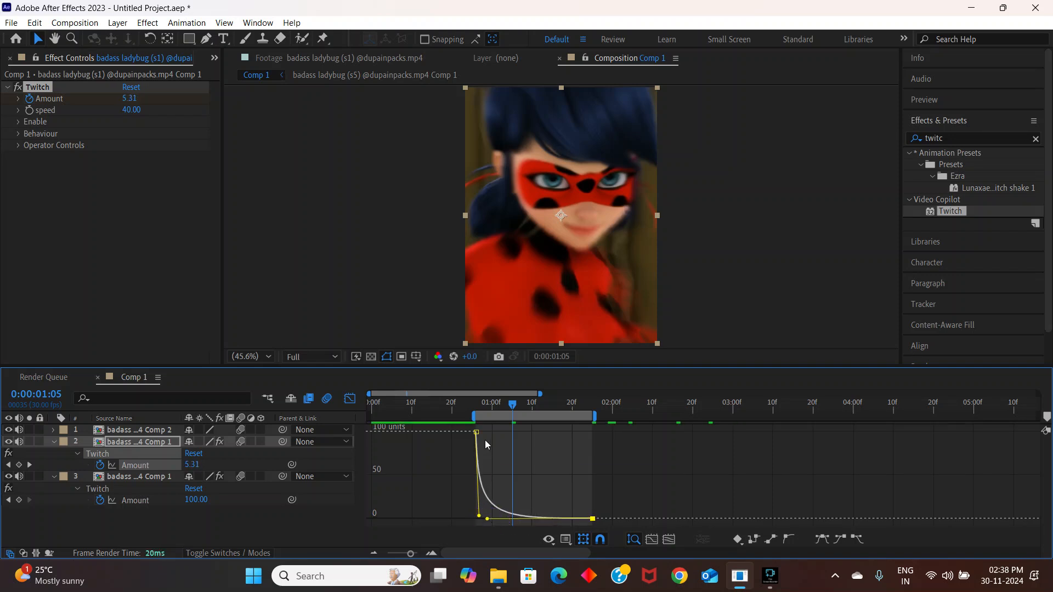
click(350, 398)
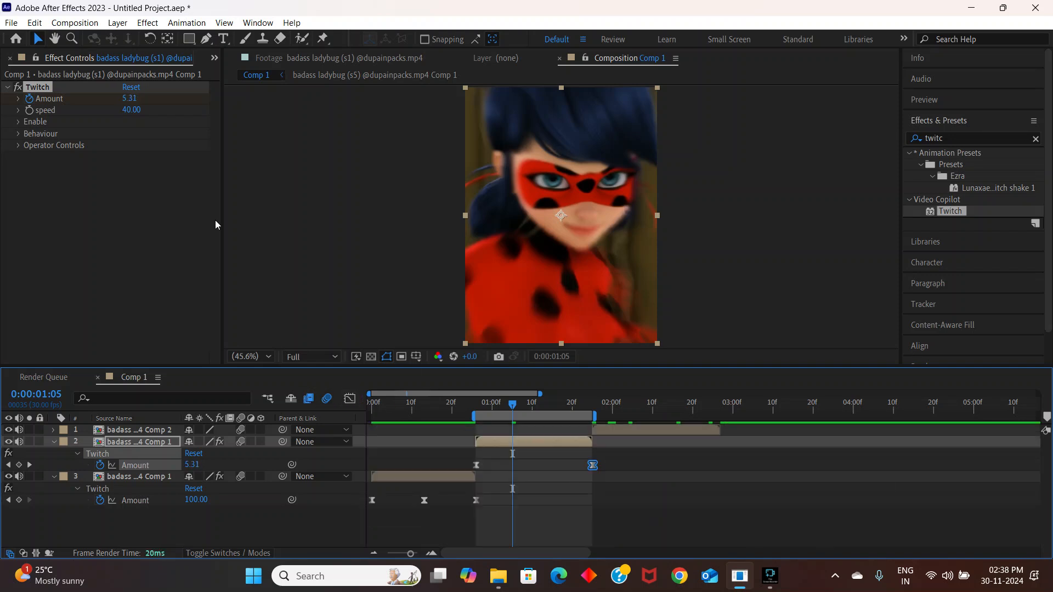
Step: Enable Blur, Light, Scale and Slide in the layer 2 Twitch effect and preview the clip from its start
click(18, 121)
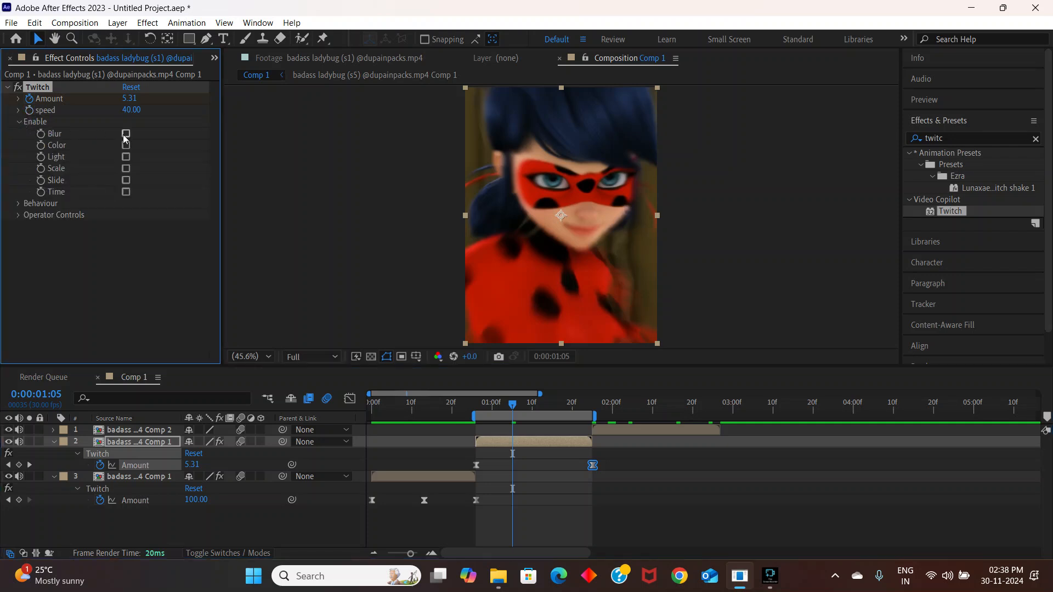
click(127, 134)
click(126, 157)
click(126, 168)
click(126, 181)
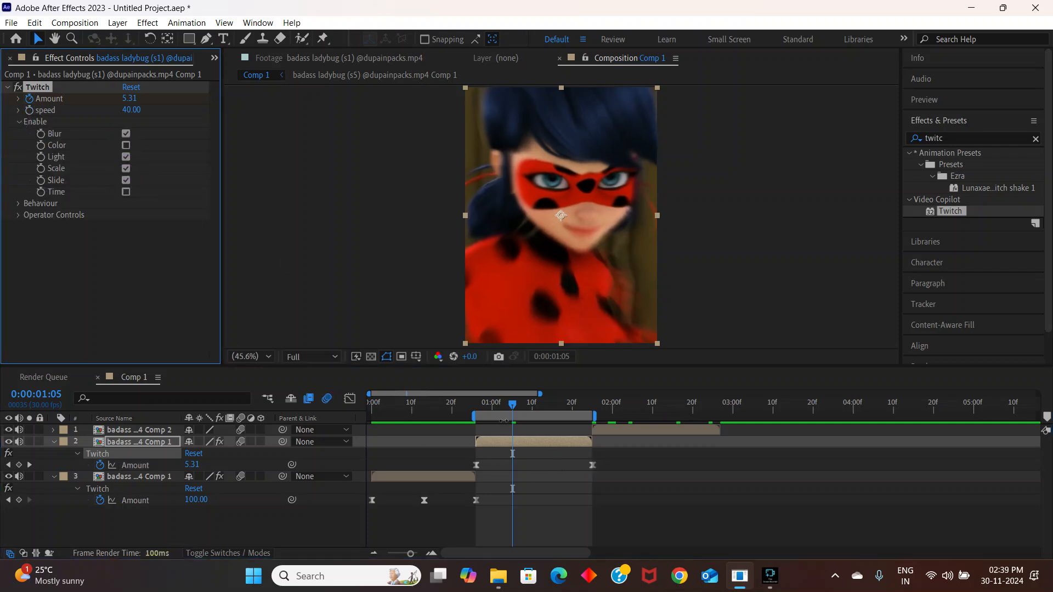
drag(511, 409, 472, 410)
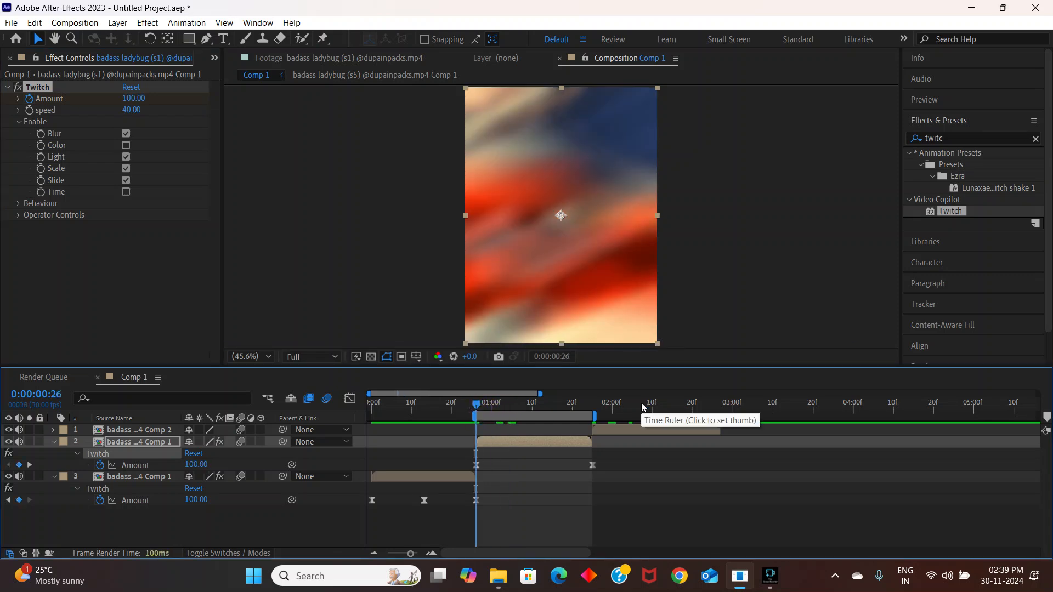
key(space)
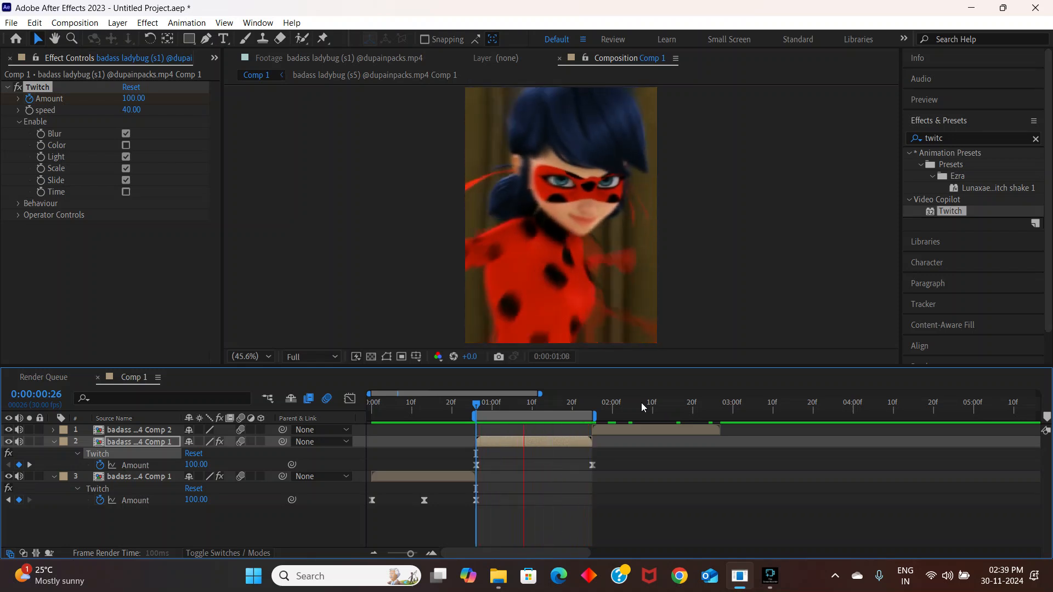
Step: Move the work area over the layer 1 clip and apply the Twitch effect to that precomp
click(545, 402)
drag(537, 413, 651, 412)
mouse_move(714, 422)
mouse_down()
mouse_move(705, 418)
mouse_move(715, 418)
mouse_up()
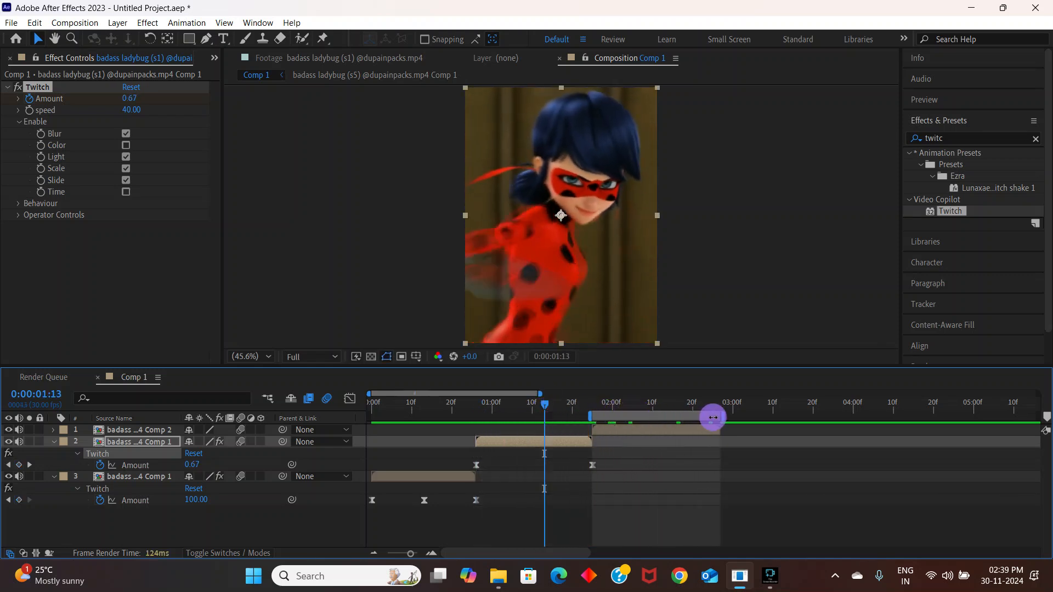
click(696, 430)
drag(950, 211, 660, 428)
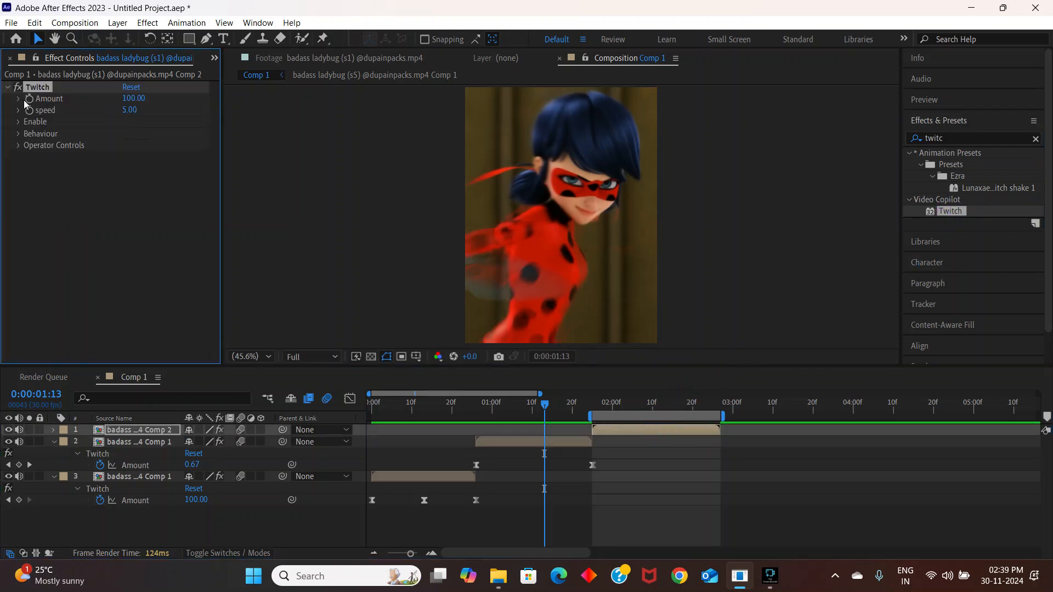
Step: Move layer 1's Twitch Amount keyframe of 100 to near the clip's end and add a keyframe of 0 at its start, 0:00:01:25
click(622, 430)
key(u)
click(545, 453)
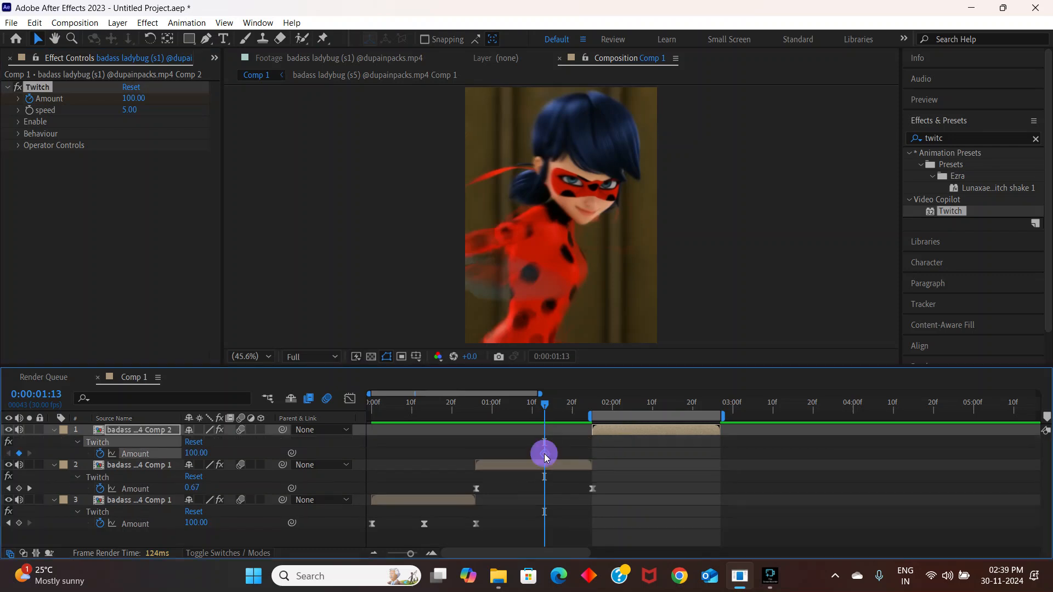
drag(552, 458, 716, 468)
drag(549, 410, 592, 409)
click(134, 98)
text(0)
key(Return)
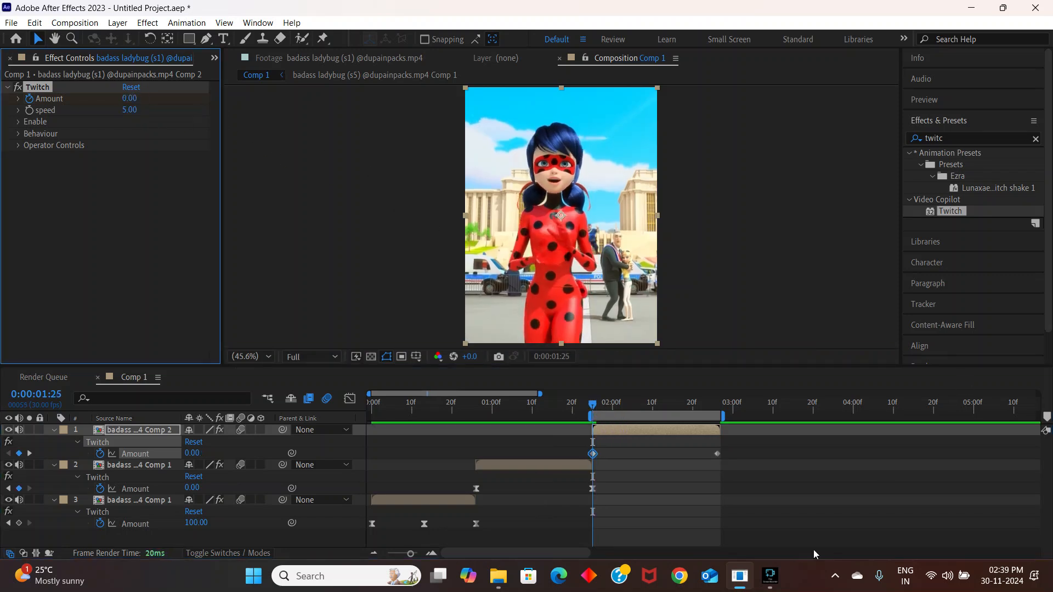
Step: Easy-ease layer 1's two Twitch Amount keyframes and shape the value graph to stay flat and rise steeply at the end
drag(735, 462, 571, 448)
key(F9)
click(350, 399)
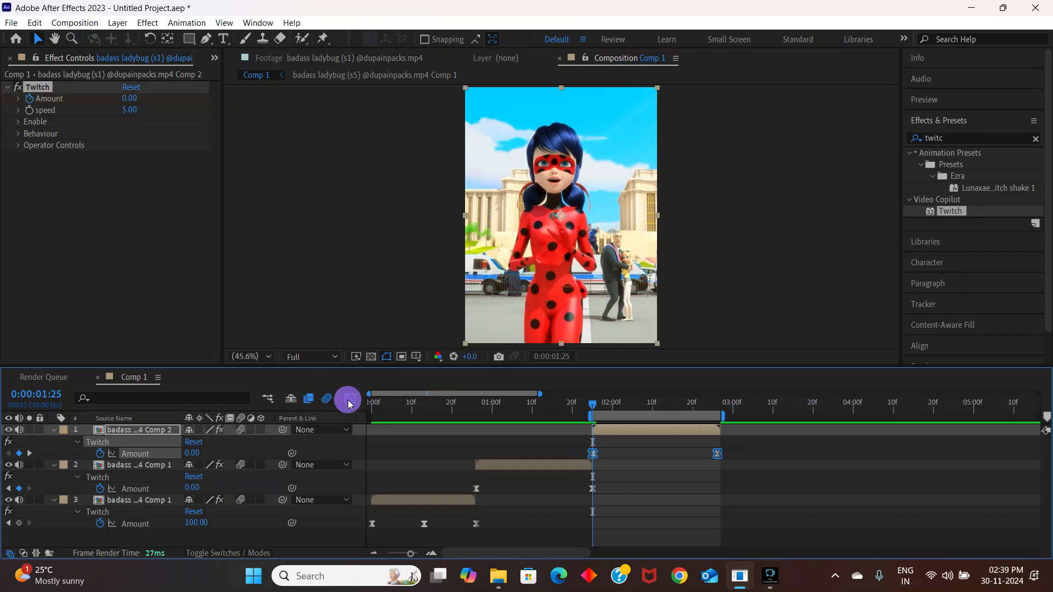
drag(680, 424, 739, 514)
drag(634, 518, 716, 515)
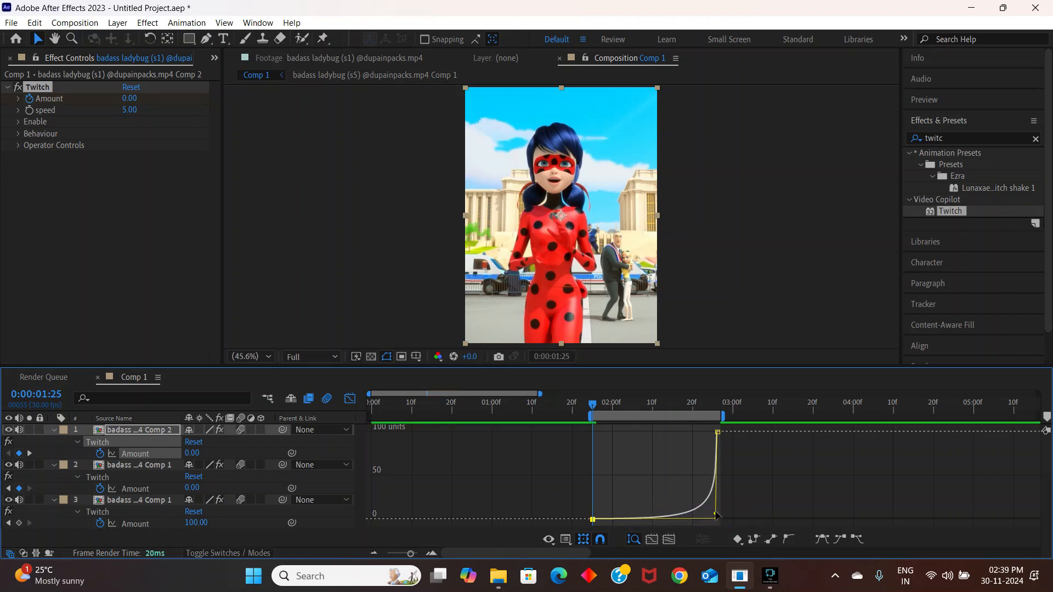
click(350, 399)
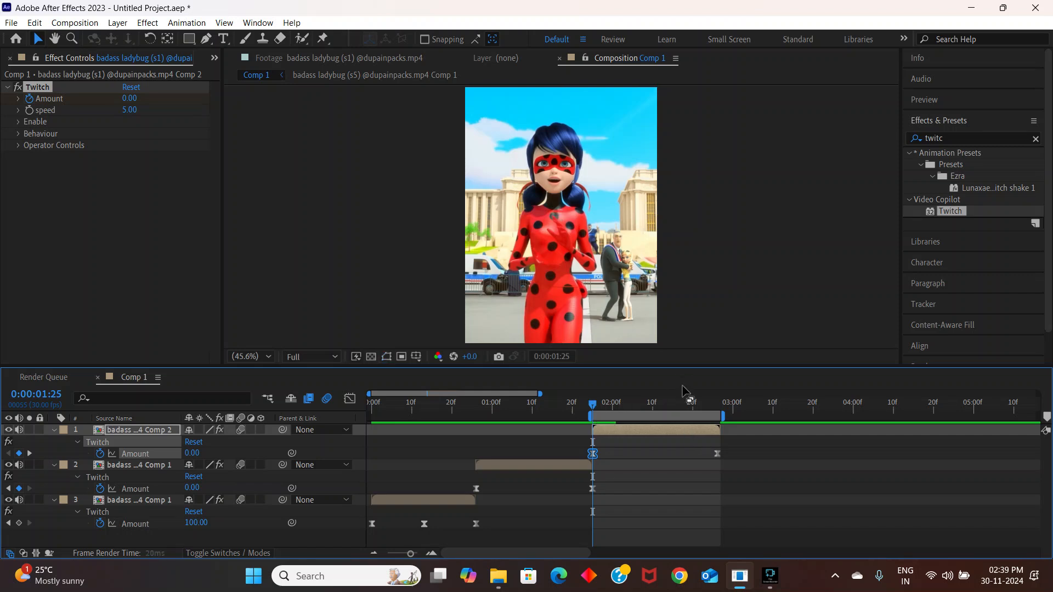
Step: Enable Blur, Light, Scale and Slide in the layer 1 Twitch effect, preview the clip, and set the speed to 40
click(643, 403)
click(13, 121)
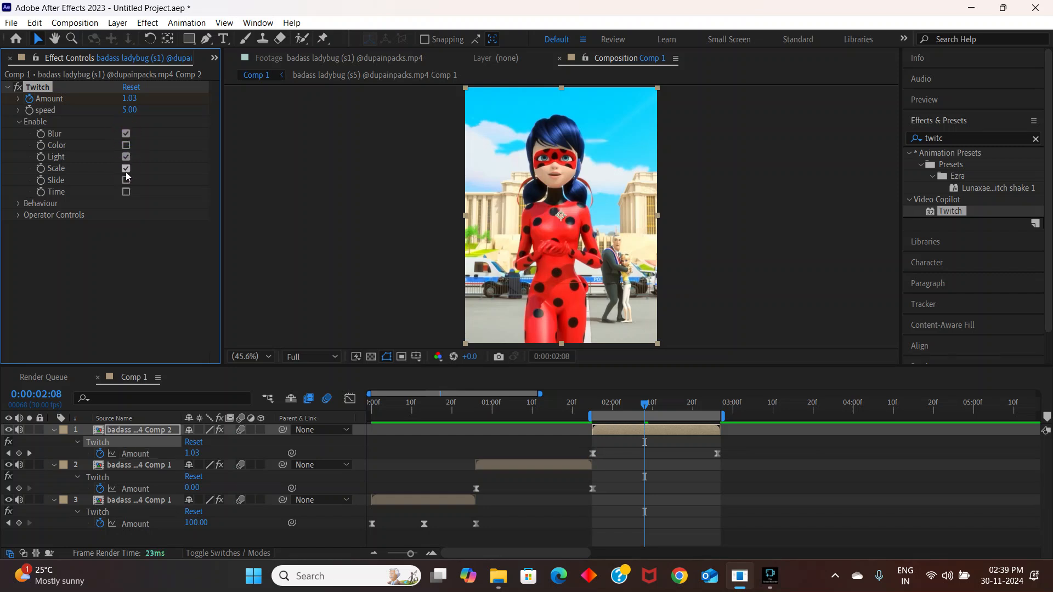
drag(644, 406, 588, 411)
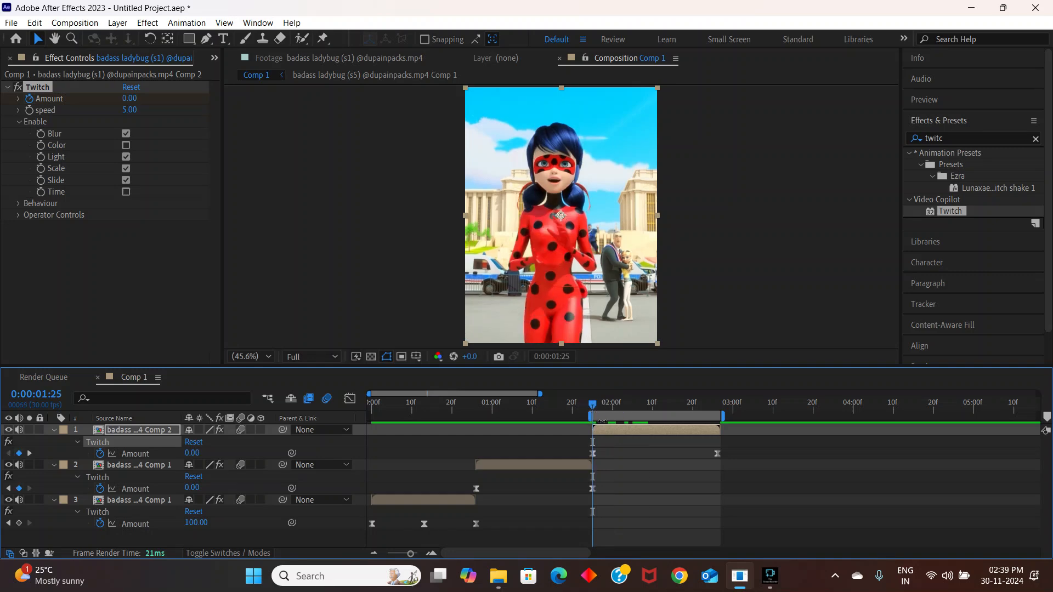
key(space)
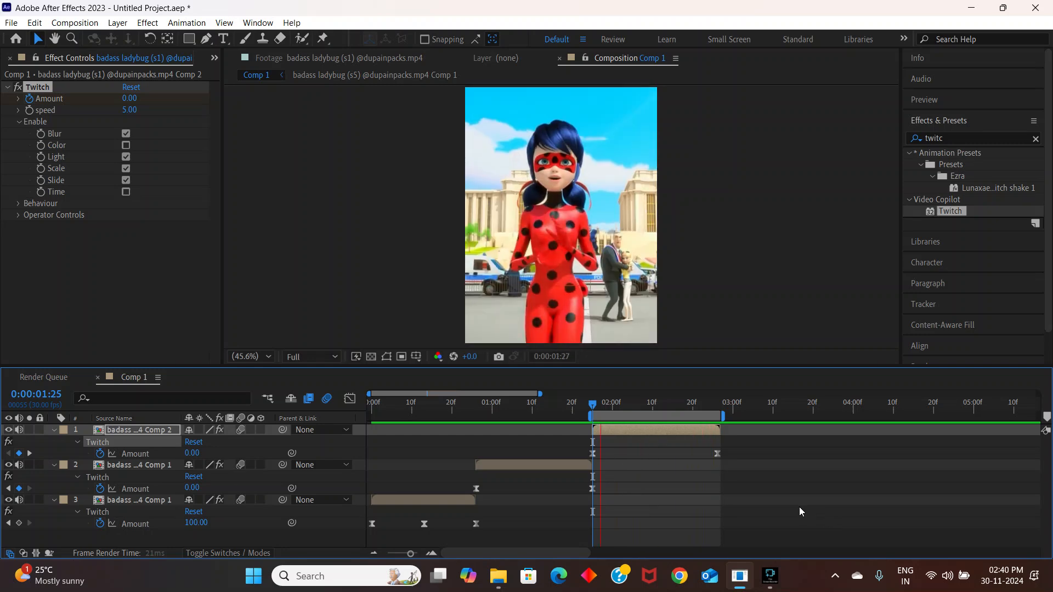
click(129, 110)
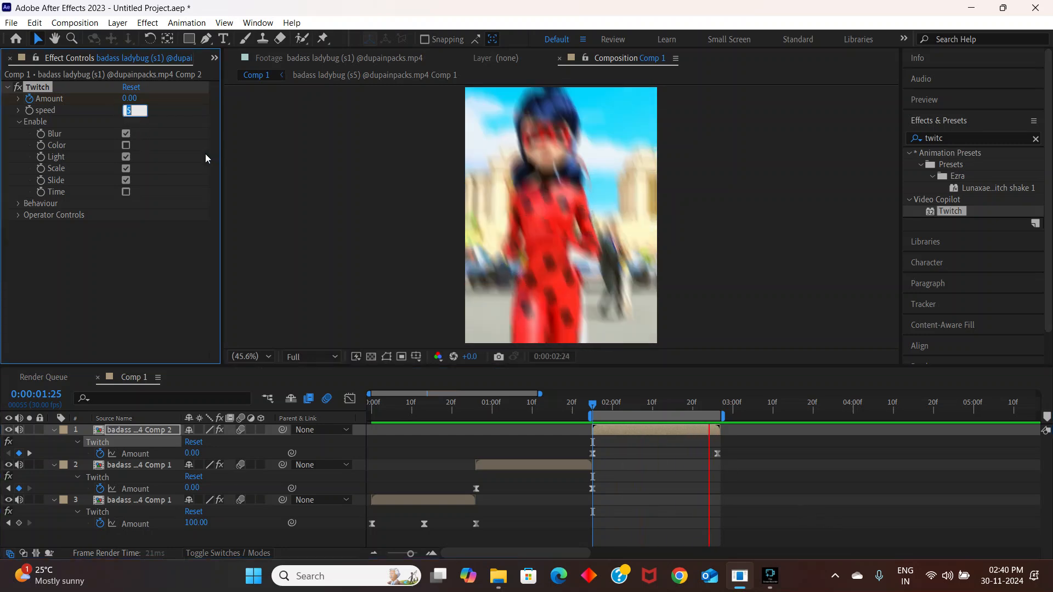
text(40)
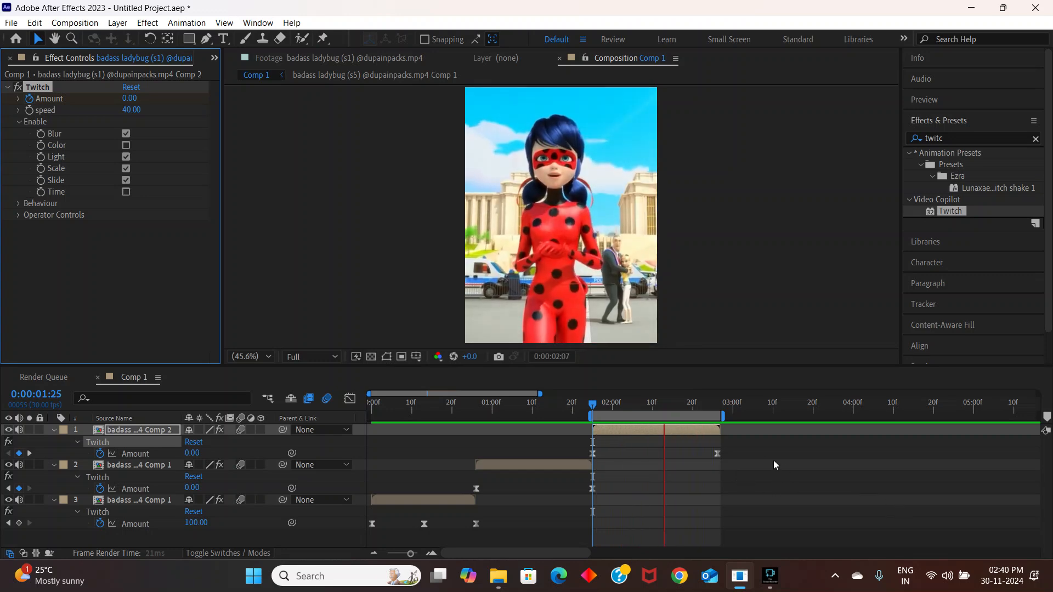
Step: Extend the work area back to the composition's start to span all three clips and preview the whole edit
click(668, 408)
drag(586, 417, 137, 442)
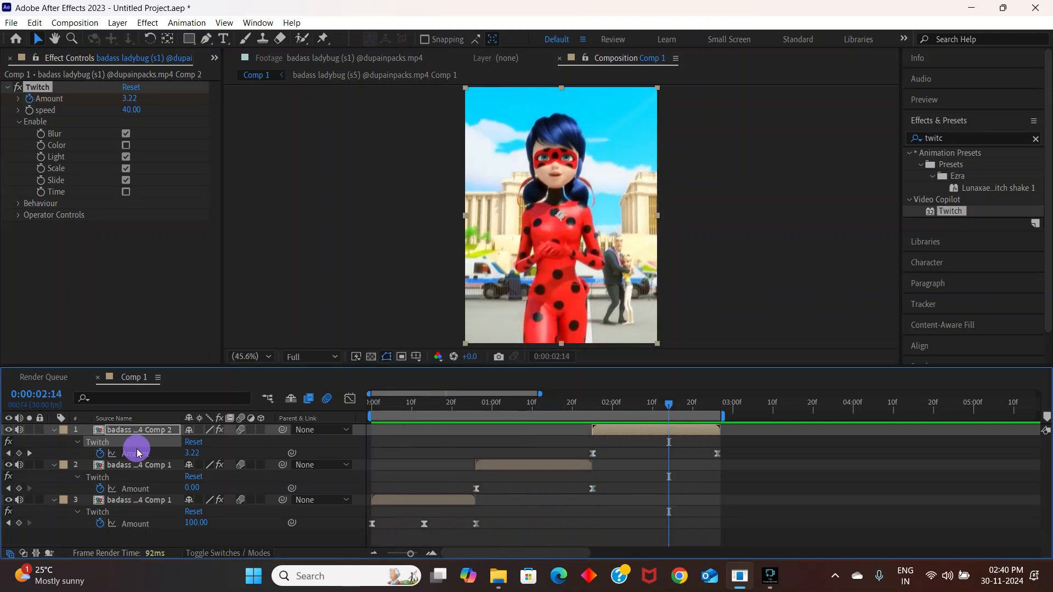
drag(399, 411, 278, 480)
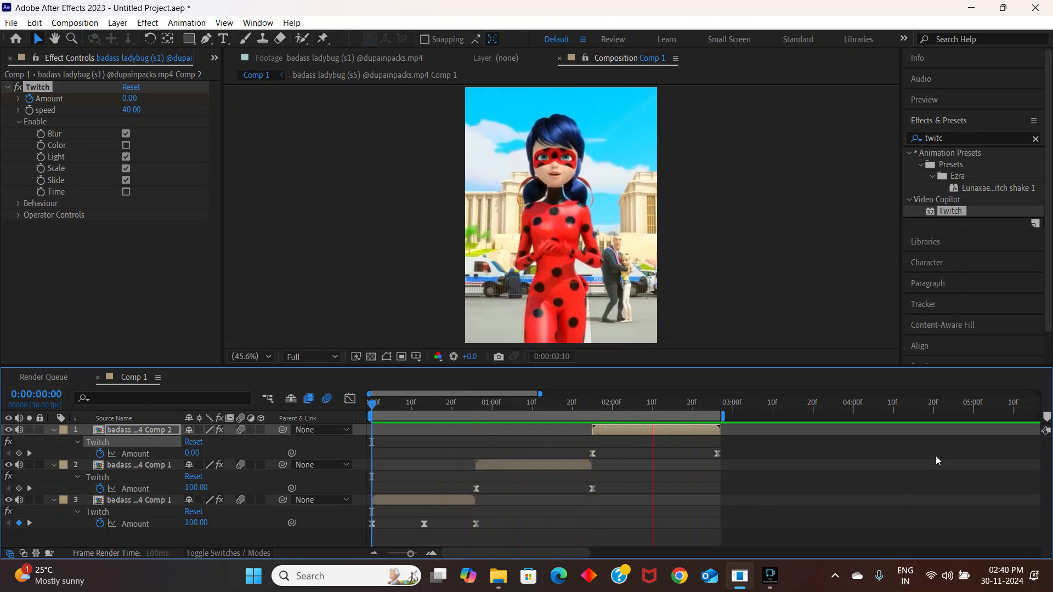
click(496, 403)
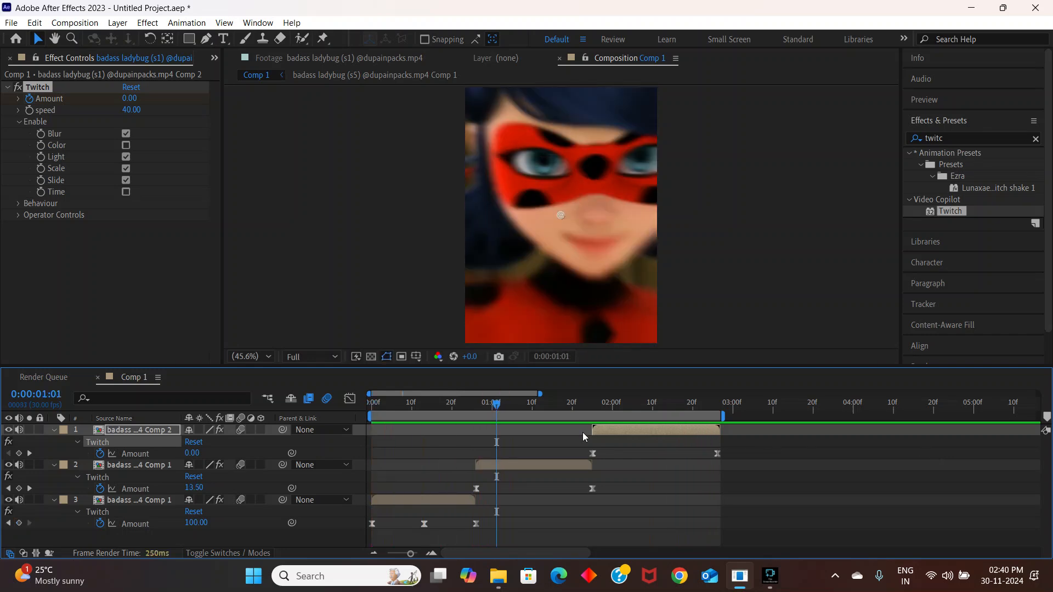
key(space)
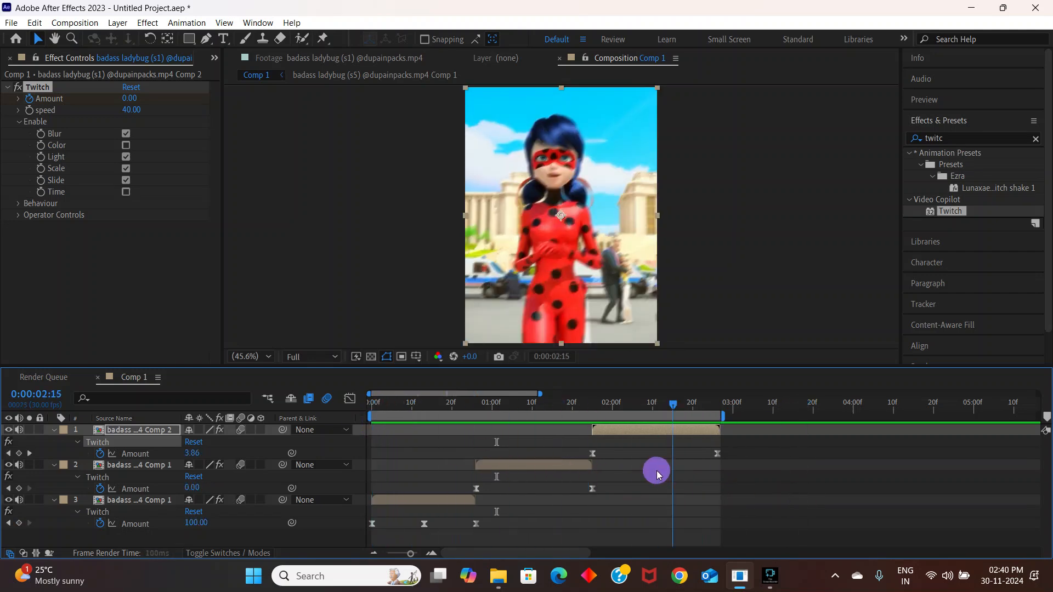
key(space)
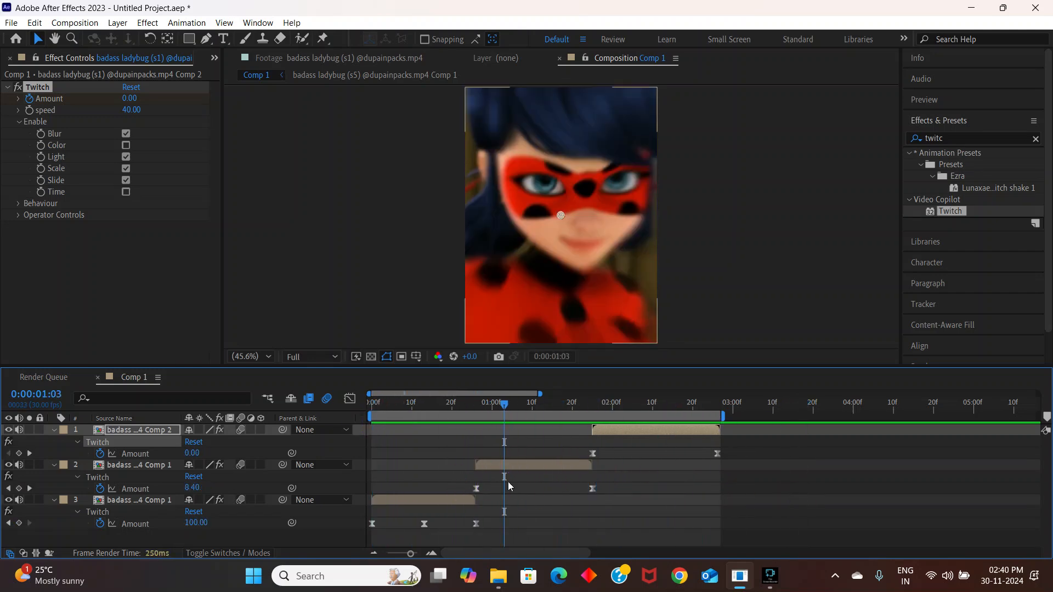